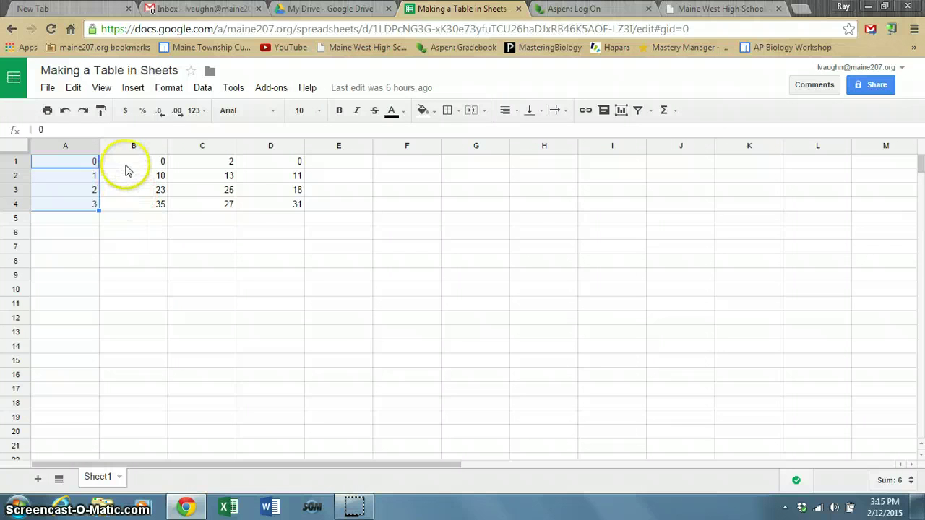
{"action": "left_click_drag", "start_coordinate": [124, 165], "coordinate": [283, 198]}
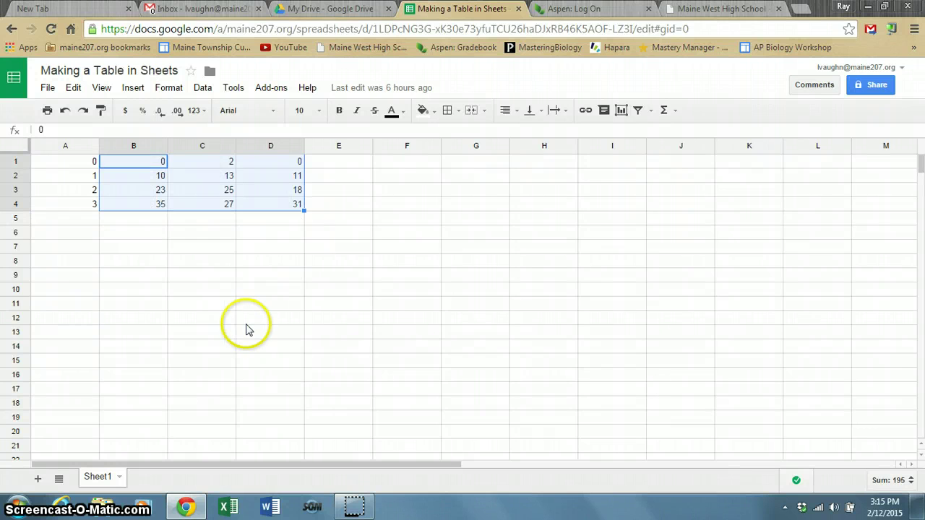
{"action": "left_click", "coordinate": [420, 262]}
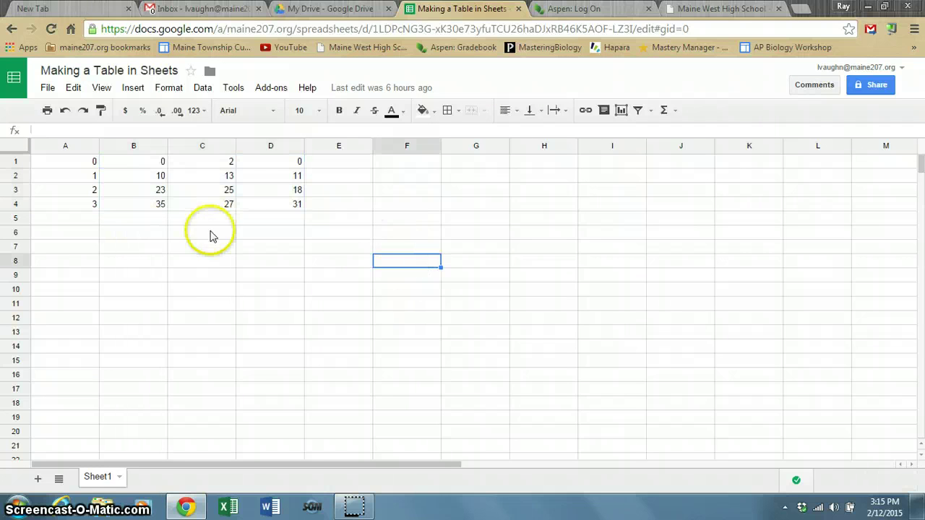
{"action": "left_click_drag", "start_coordinate": [150, 167], "coordinate": [277, 171]}
Calculate the average of B1:D1 in cell E1 with the AVERAGE function and fill the formula down to E4.
{"action": "left_click", "coordinate": [328, 169]}
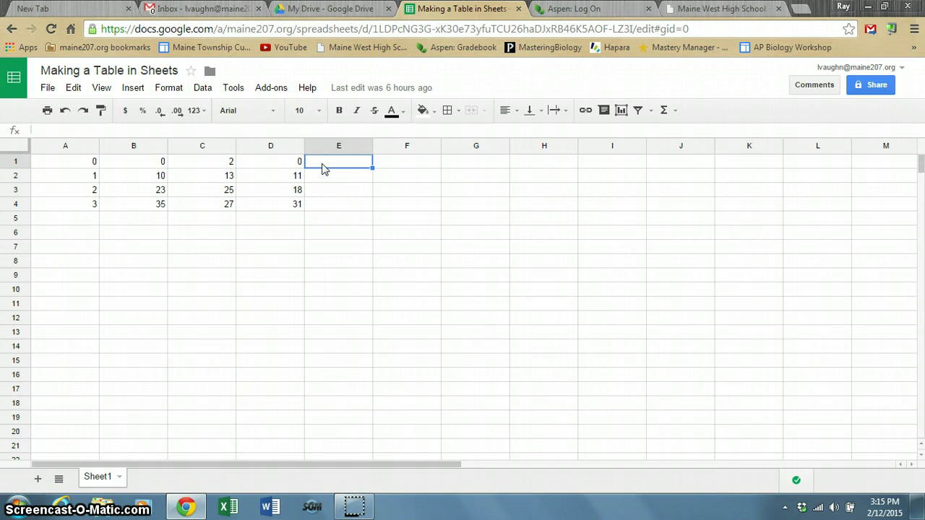
{"action": "type", "text": "=av"}
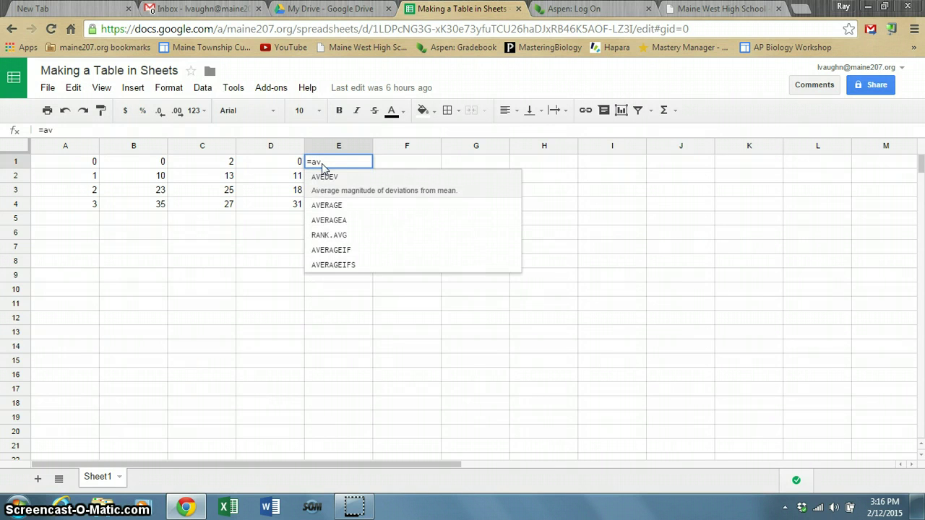
{"action": "key", "text": "Down"}
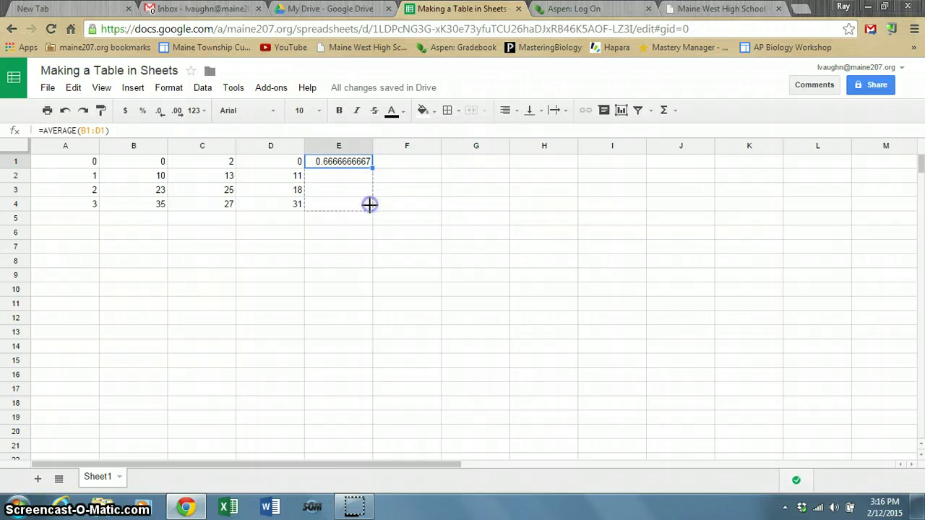
{"action": "left_click_drag", "start_coordinate": [369, 205], "coordinate": [371, 208]}
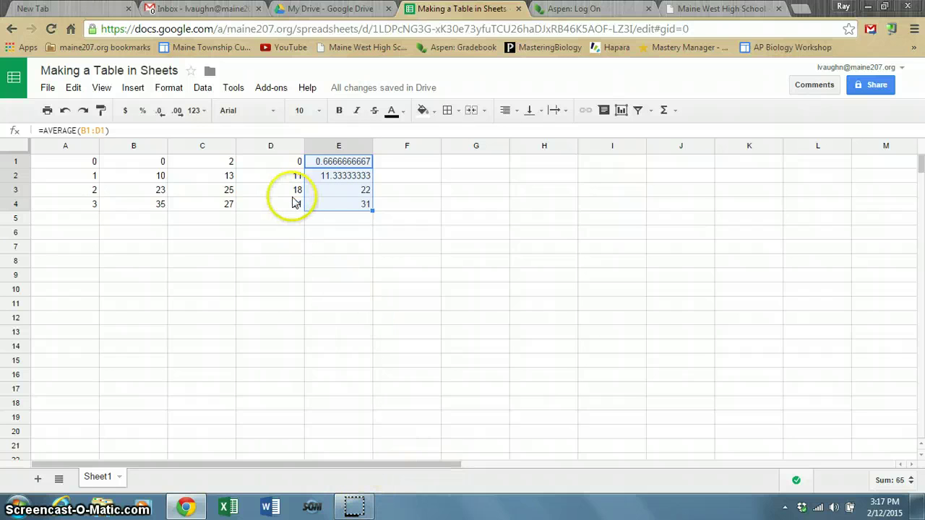
{"action": "left_click_drag", "start_coordinate": [357, 177], "coordinate": [357, 204]}
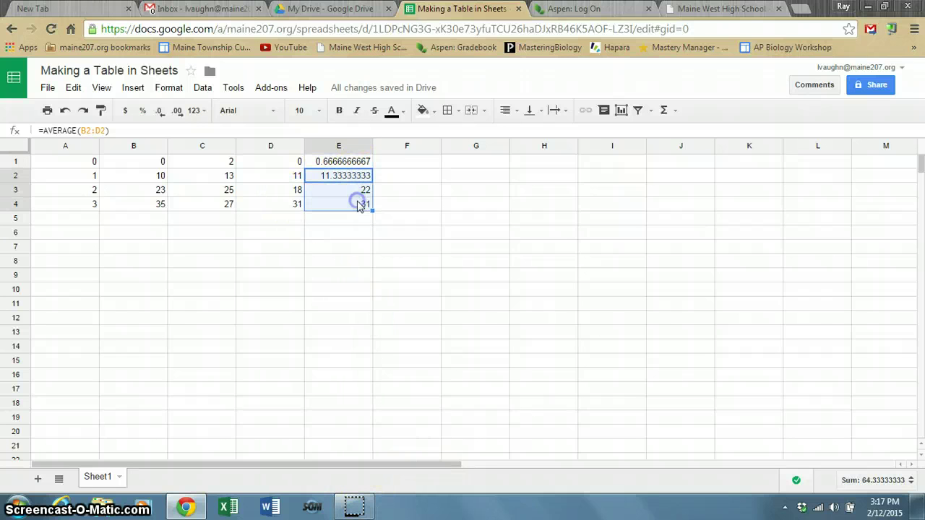
{"action": "left_click", "coordinate": [360, 237]}
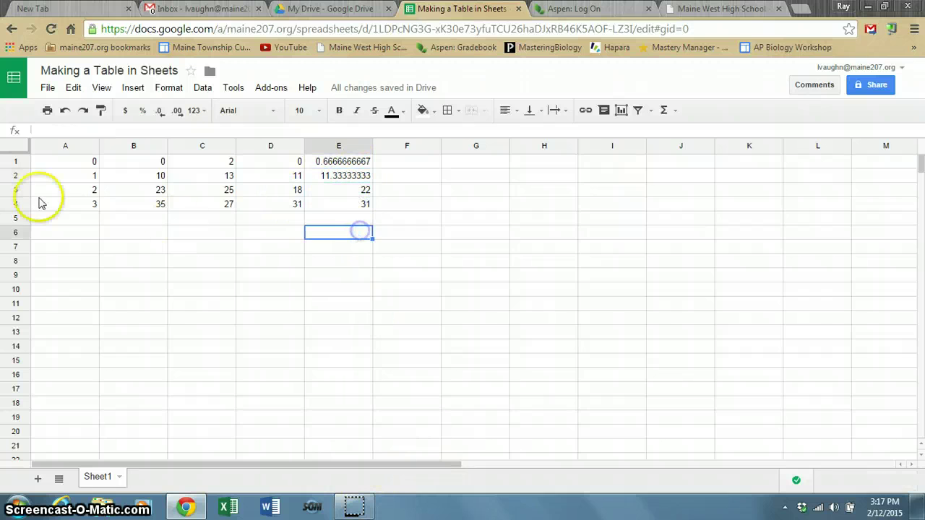
Insert a blank row above row 1 of the data.
{"action": "left_click", "coordinate": [12, 161]}
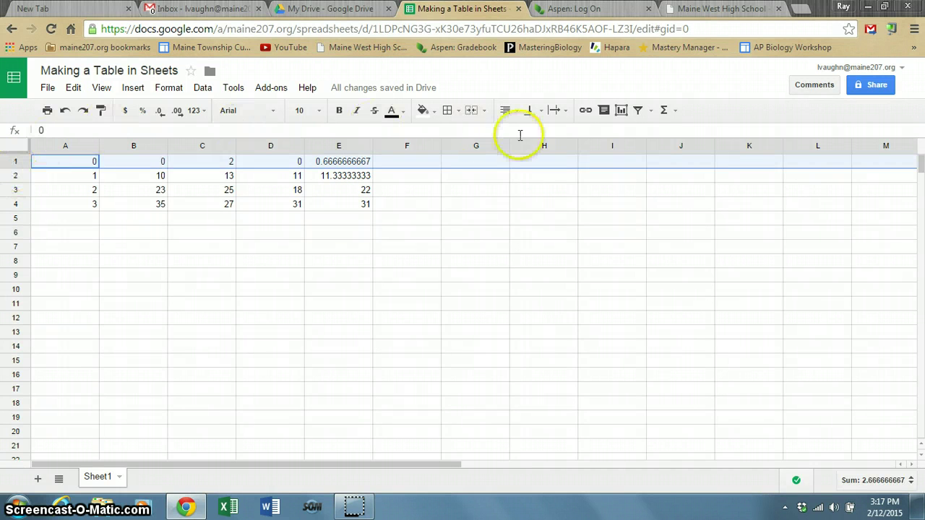
{"action": "left_click", "coordinate": [135, 89]}
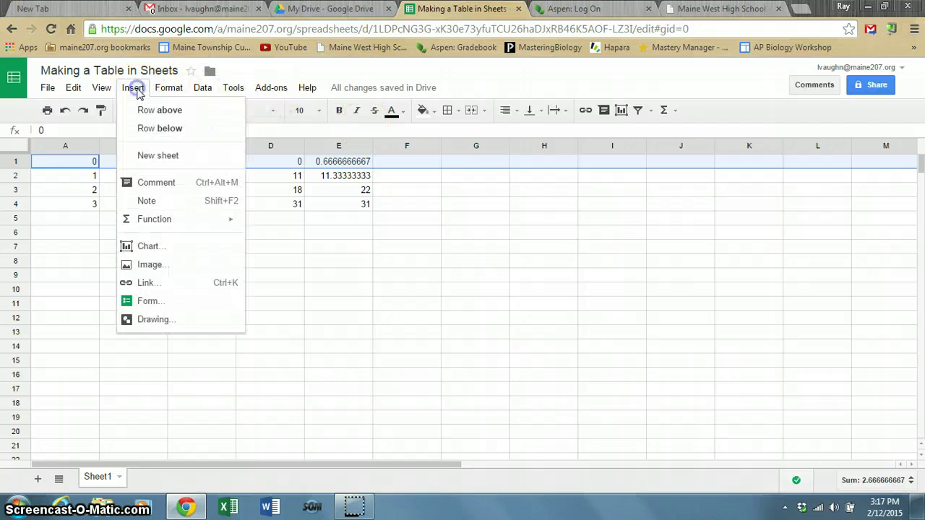
{"action": "left_click", "coordinate": [171, 114]}
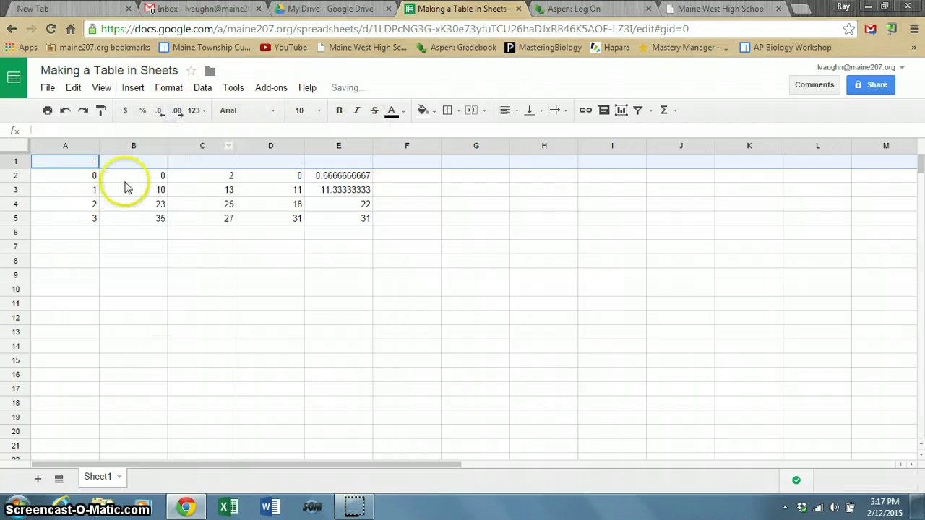
Enter the heading "Hudrogen Peroxide Concentration (%)" in cell A1.
{"action": "left_click", "coordinate": [83, 162]}
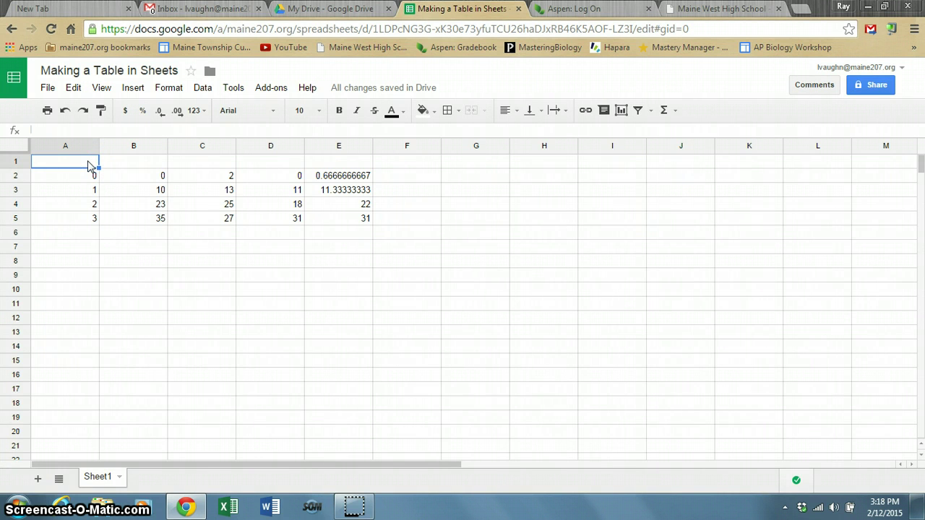
{"action": "type", "text": "Hudrogen"}
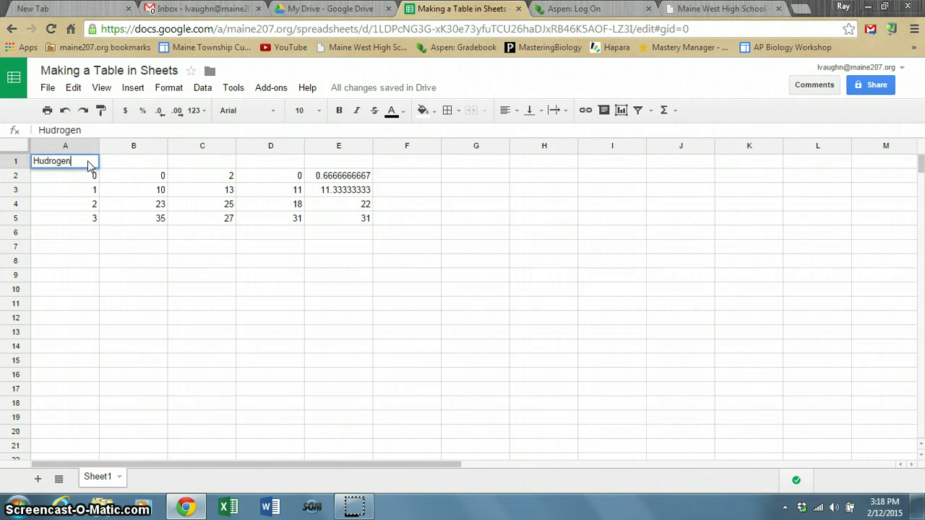
{"action": "type", "text": " Perod"}
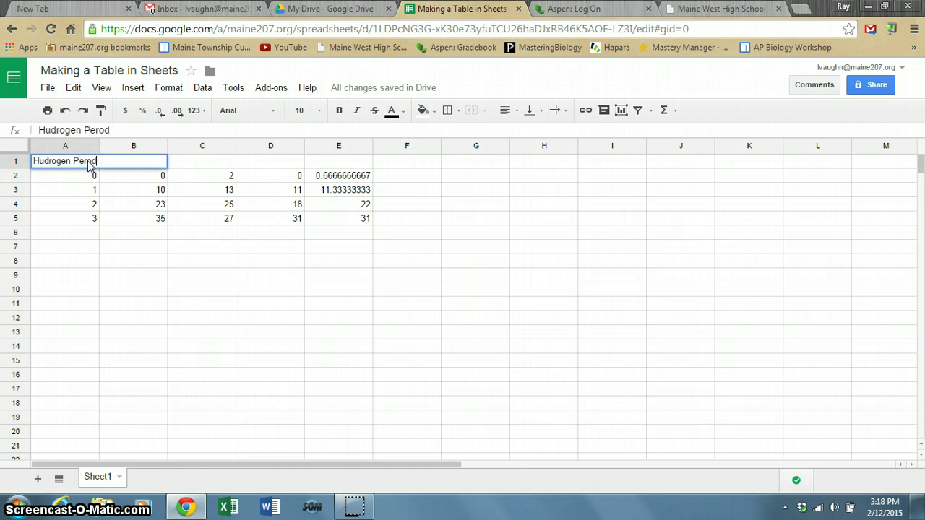
{"action": "key", "text": "BackSpace"}
{"action": "type", "text": "x"}
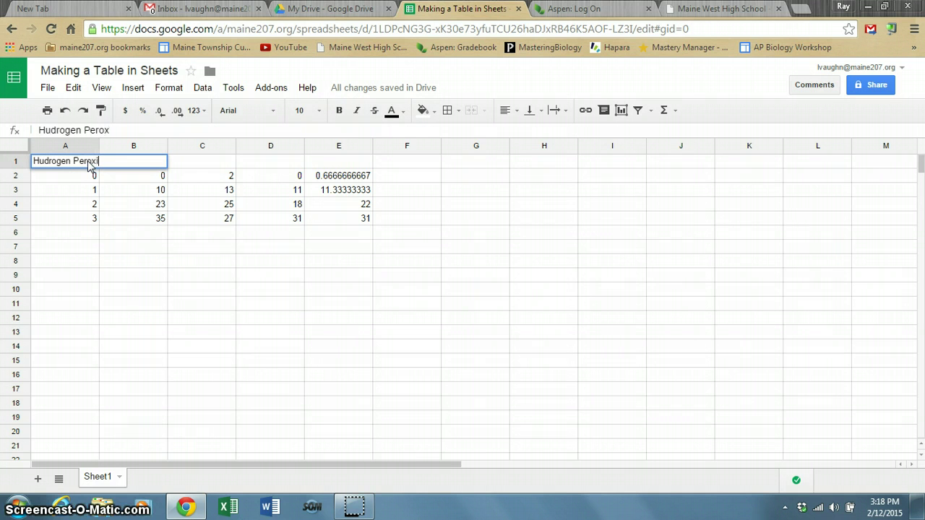
{"action": "type", "text": "ide Concen"}
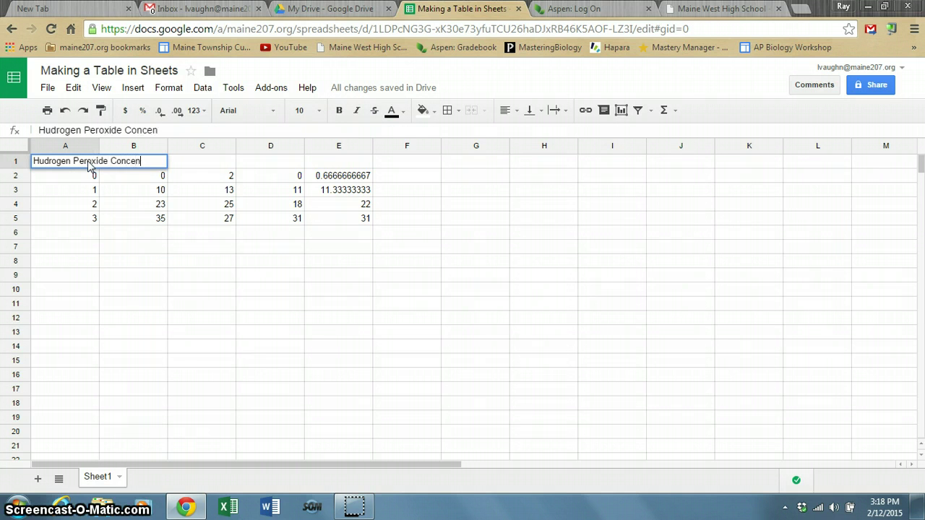
{"action": "type", "text": "tration ("}
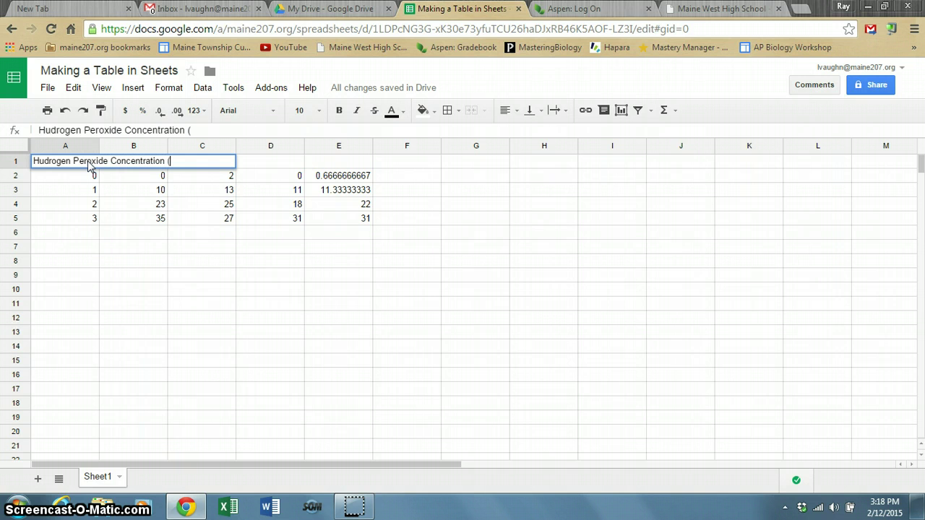
{"action": "type", "text": "%)"}
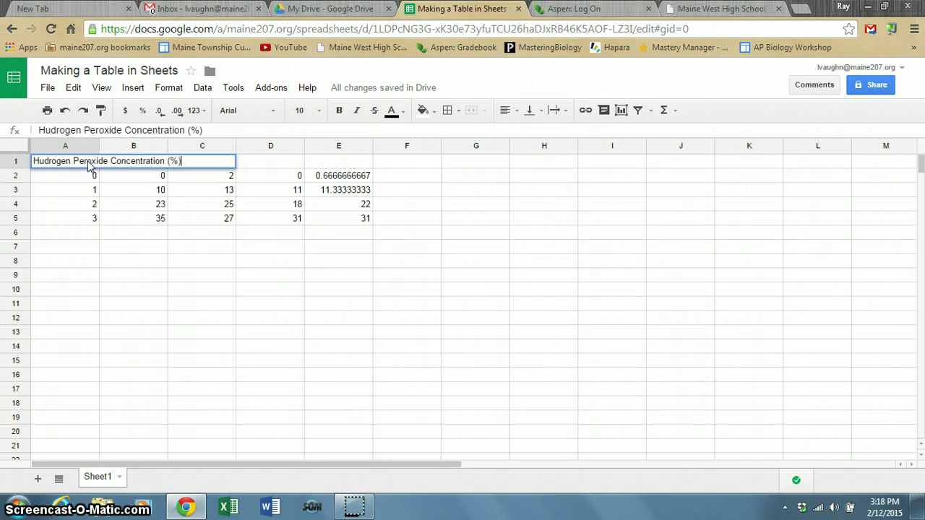
{"action": "key", "text": "Return"}
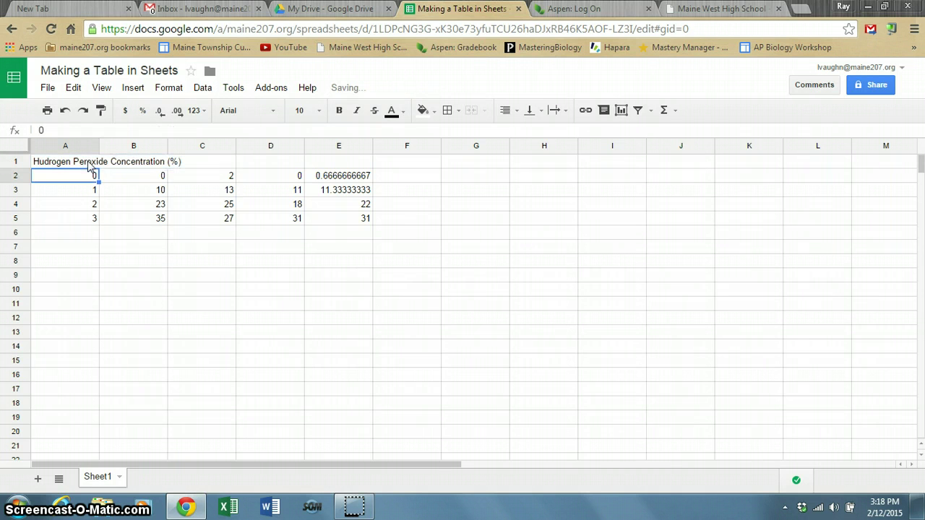
Widen column A to fit its heading and centre the values in A2:E5 horizontally.
{"action": "left_click_drag", "start_coordinate": [97, 146], "coordinate": [187, 145]}
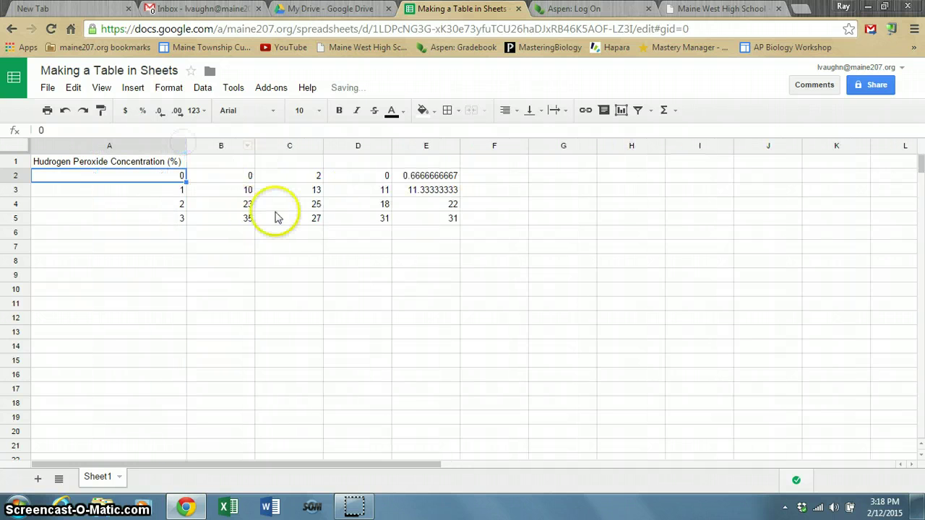
{"action": "left_click_drag", "start_coordinate": [140, 176], "coordinate": [141, 211]}
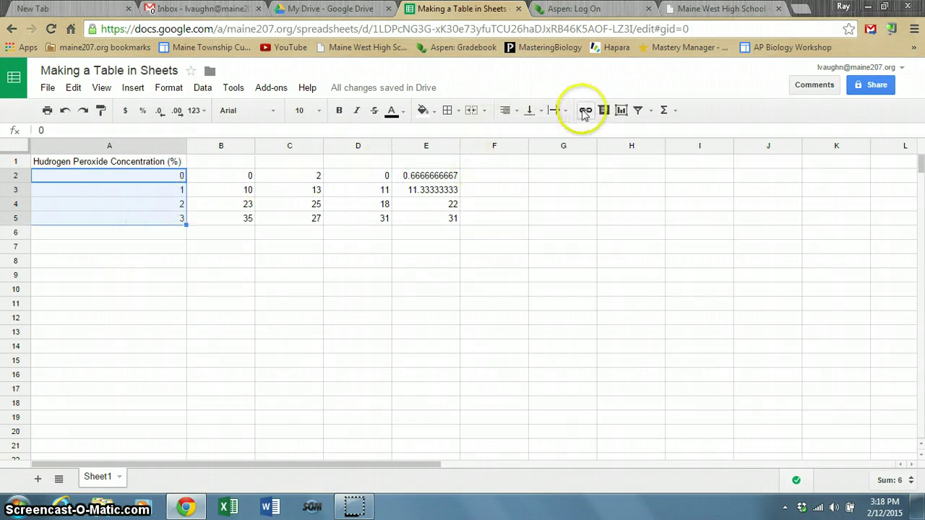
{"action": "left_click", "coordinate": [517, 117]}
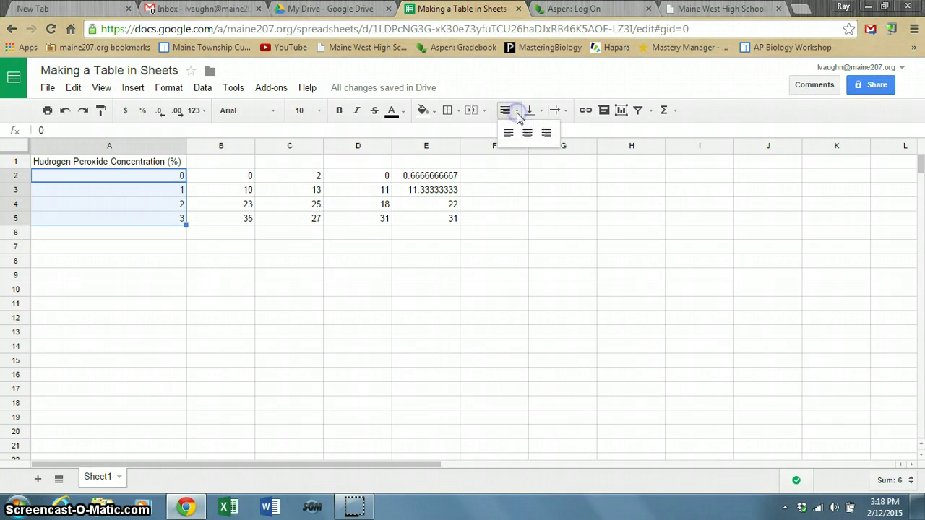
{"action": "left_click", "coordinate": [529, 135]}
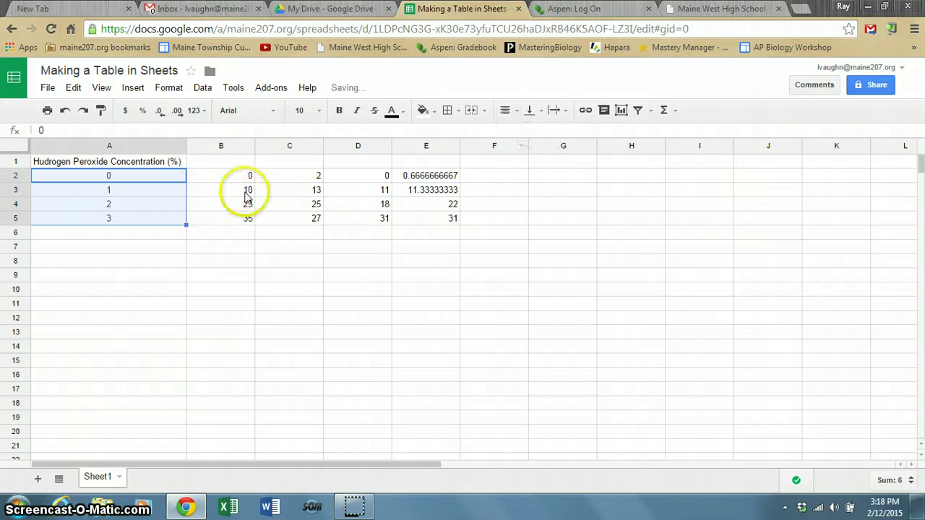
{"action": "left_click_drag", "start_coordinate": [231, 180], "coordinate": [427, 222]}
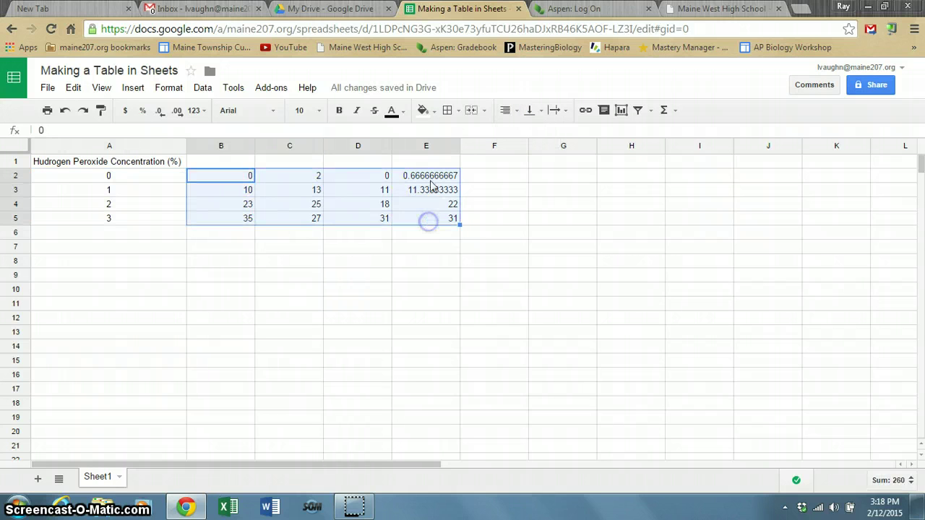
{"action": "left_click", "coordinate": [515, 110]}
{"action": "left_click", "coordinate": [535, 137]}
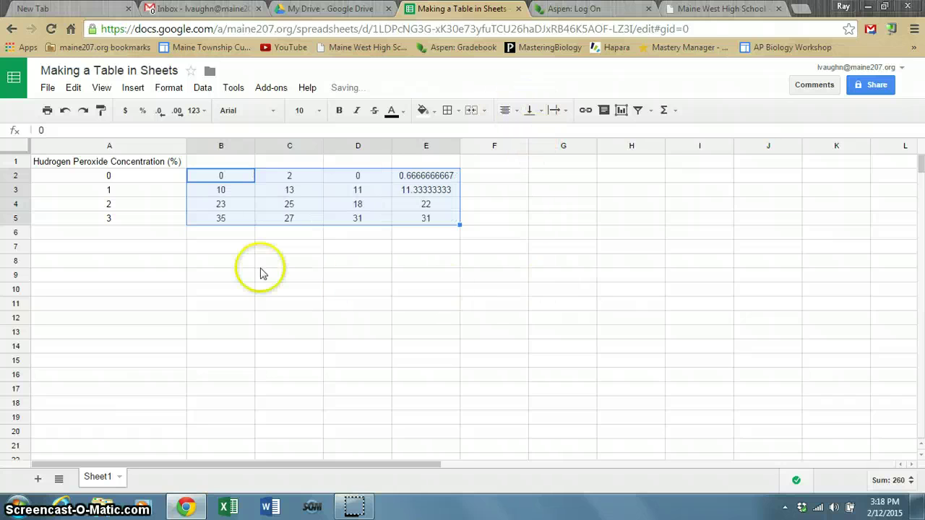
Merge cells B1 through E1 horizontally above the data columns.
{"action": "left_click", "coordinate": [244, 165]}
{"action": "left_click_drag", "start_coordinate": [212, 168], "coordinate": [422, 166]}
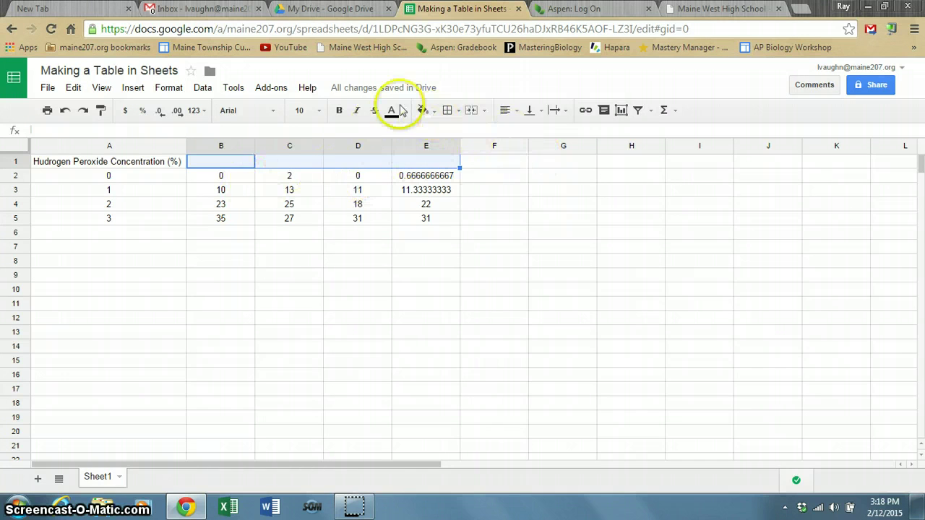
{"action": "left_click", "coordinate": [168, 87]}
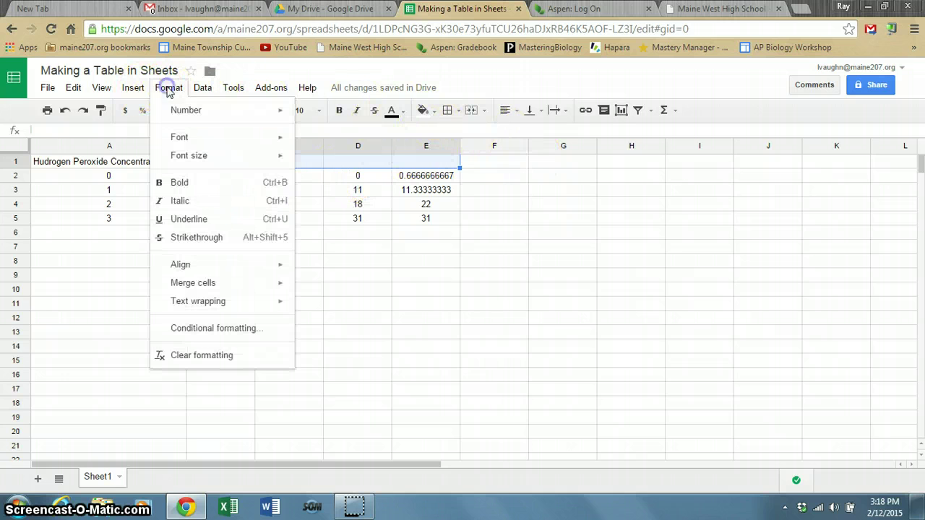
{"action": "left_click", "coordinate": [223, 287]}
{"action": "left_click", "coordinate": [354, 304]}
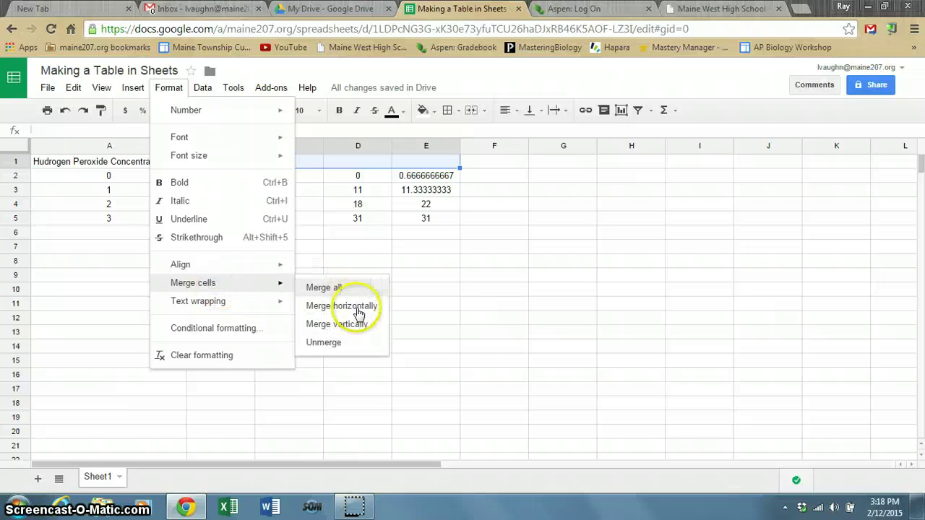
Enter the heading "Amount of Oxygen Produced (mL)" in the cell at B1.
{"action": "left_click", "coordinate": [284, 161]}
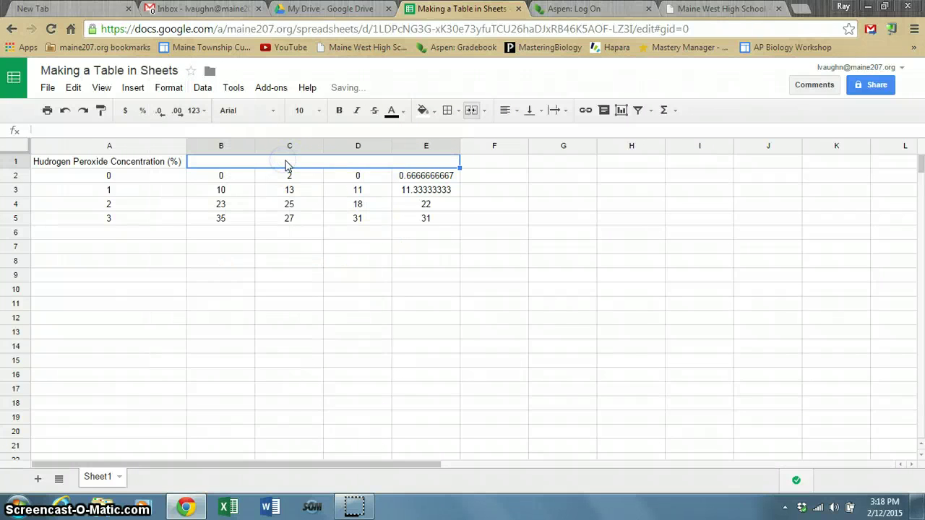
{"action": "type", "text": "AMount of"}
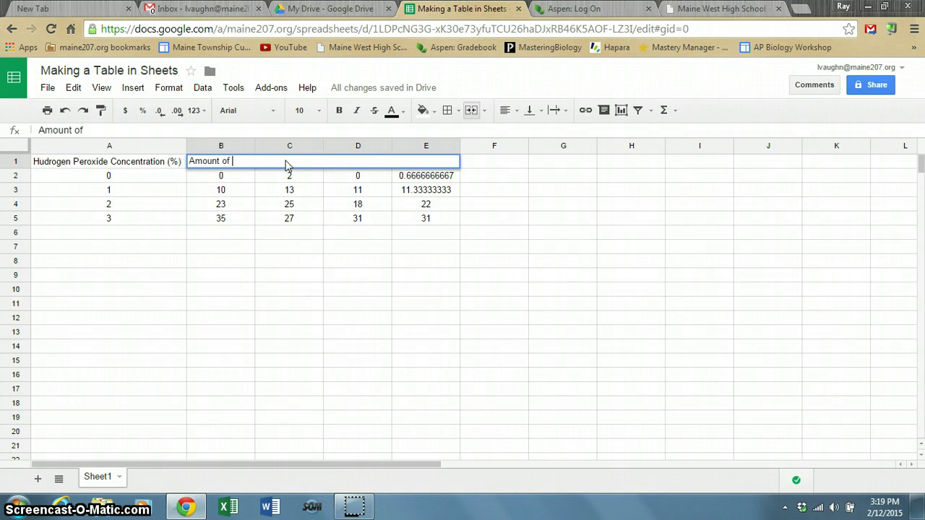
{"action": "type", "text": " Oxygen Produce"}
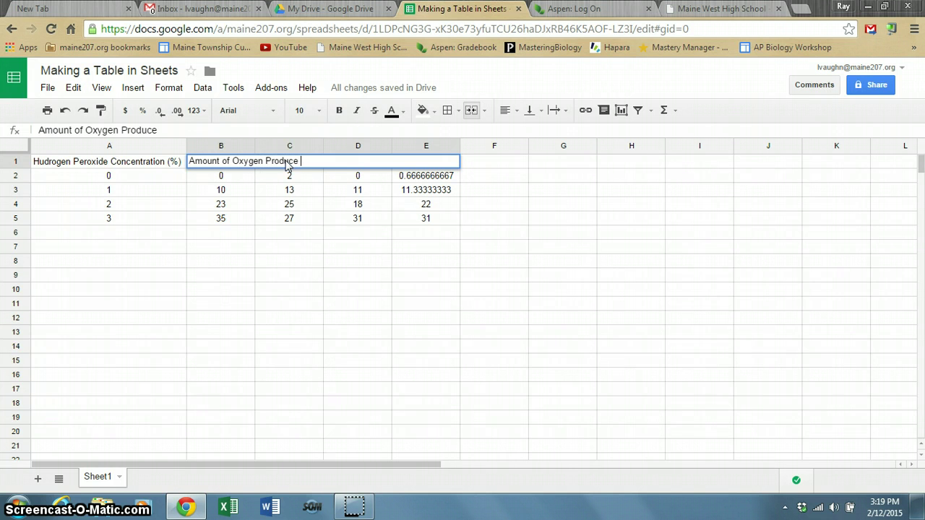
{"action": "type", "text": "mL)"}
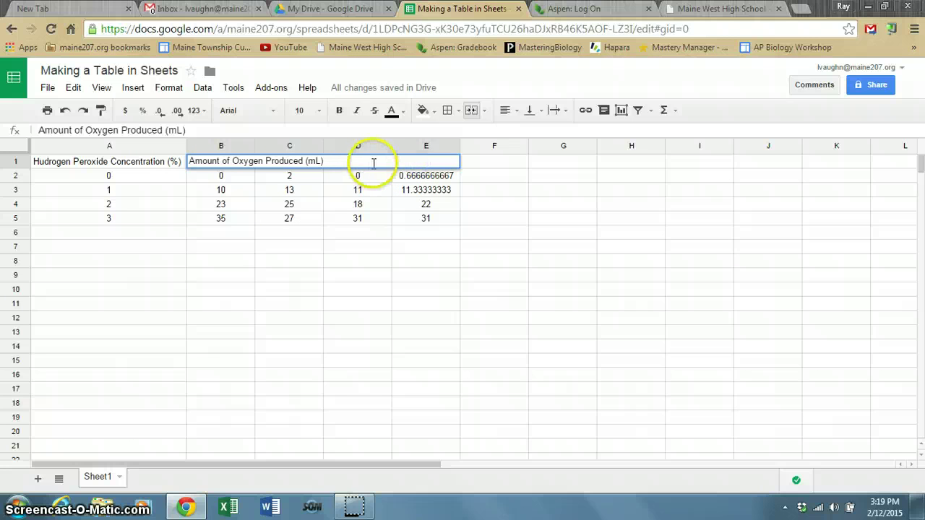
Undo the heading cell merge, the centring of the values and the widening of column A.
{"action": "left_click", "coordinate": [67, 112]}
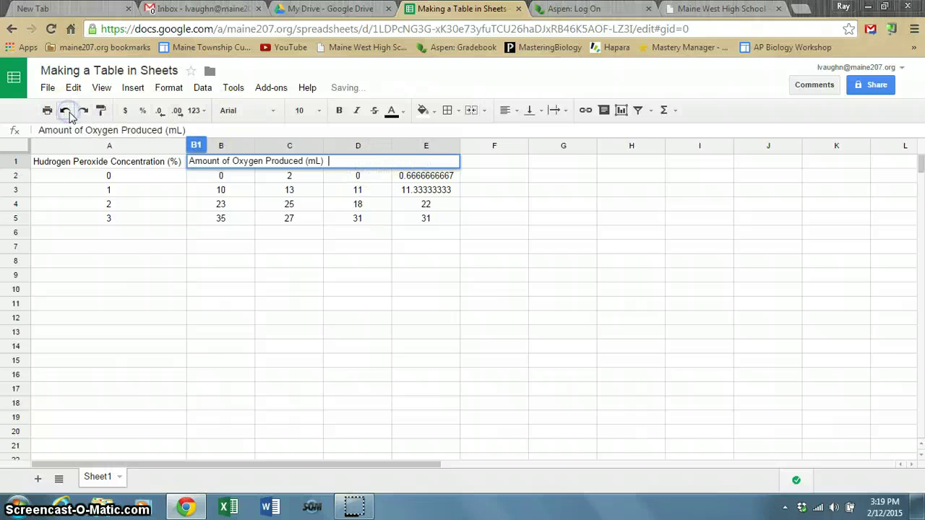
{"action": "left_click", "coordinate": [69, 115]}
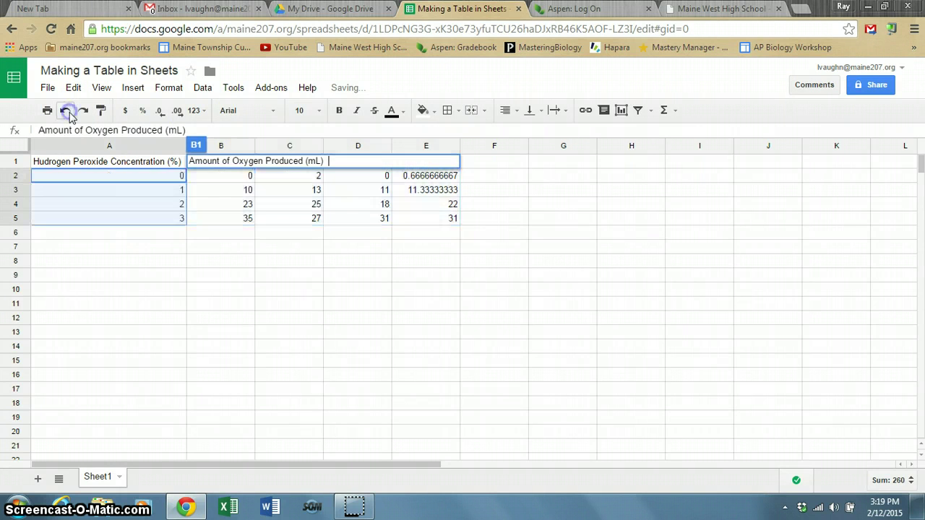
{"action": "left_click", "coordinate": [67, 112]}
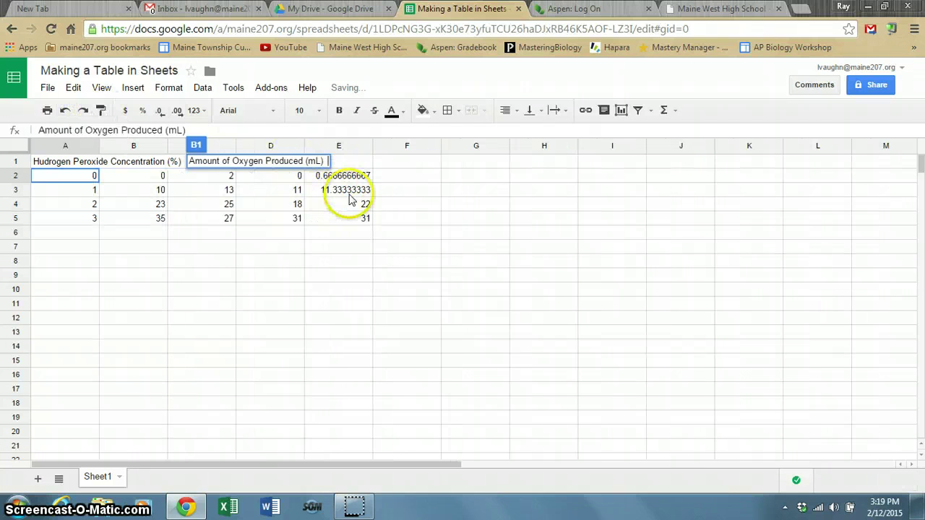
Redo the widening of column A and undo the heading text wrongly entered in A2.
{"action": "left_click", "coordinate": [84, 112]}
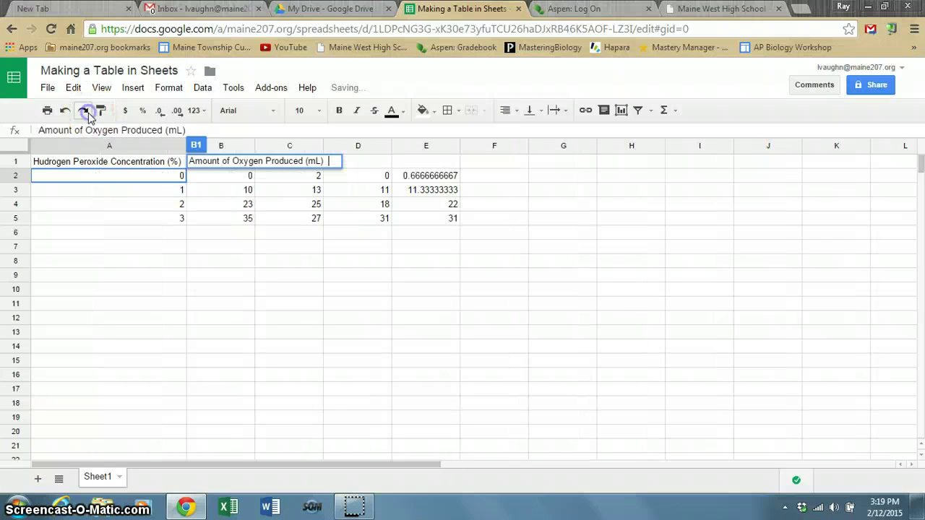
{"action": "left_click", "coordinate": [395, 162]}
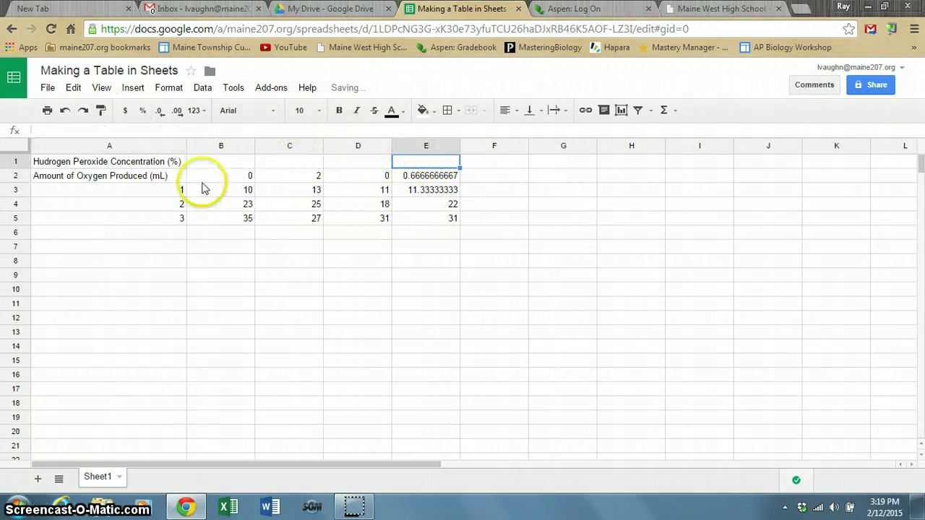
{"action": "left_click", "coordinate": [64, 110]}
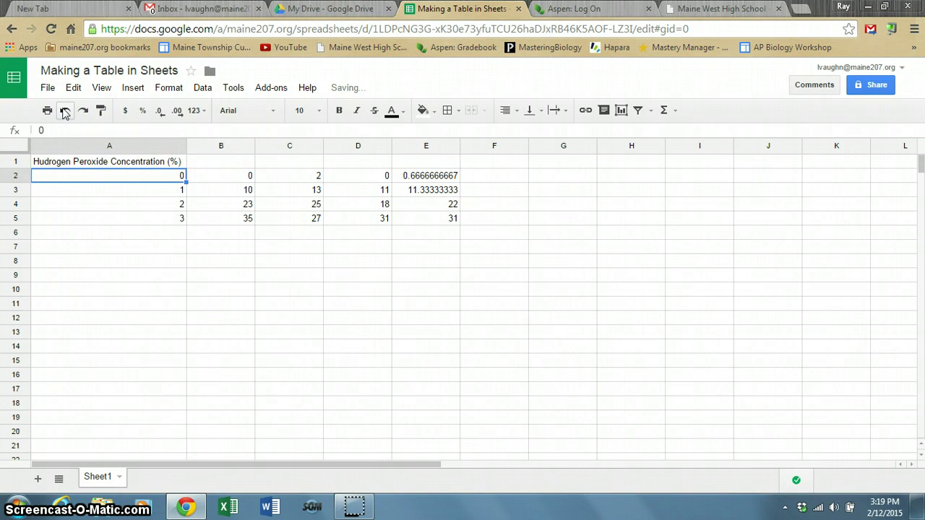
Merge cells B1 through D1 horizontally above the three trial columns.
{"action": "left_click", "coordinate": [235, 163]}
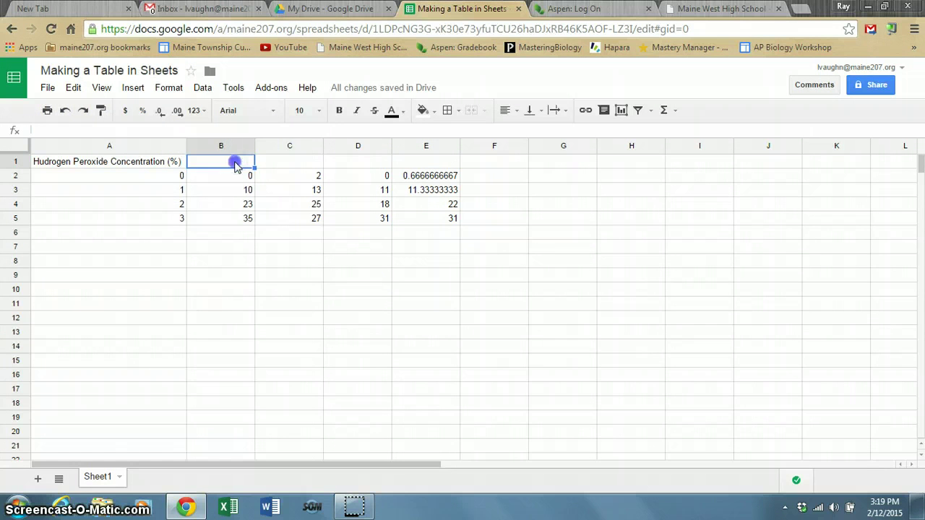
{"action": "left_click_drag", "start_coordinate": [234, 163], "coordinate": [362, 163]}
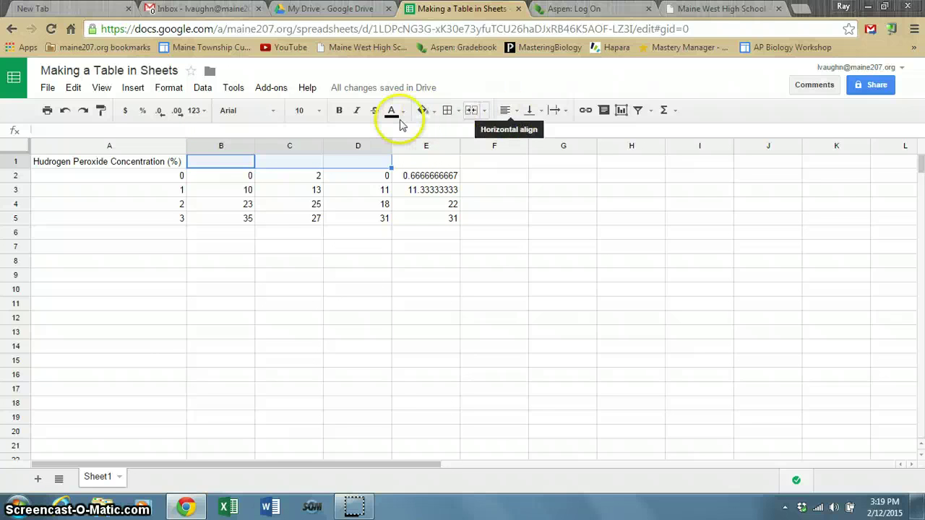
{"action": "left_click", "coordinate": [167, 88]}
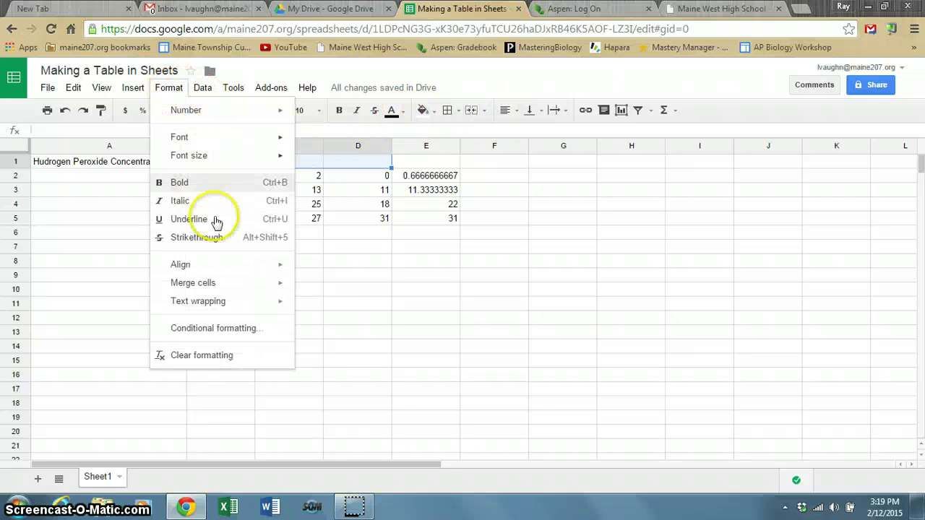
{"action": "mouse_move", "coordinate": [245, 285]}
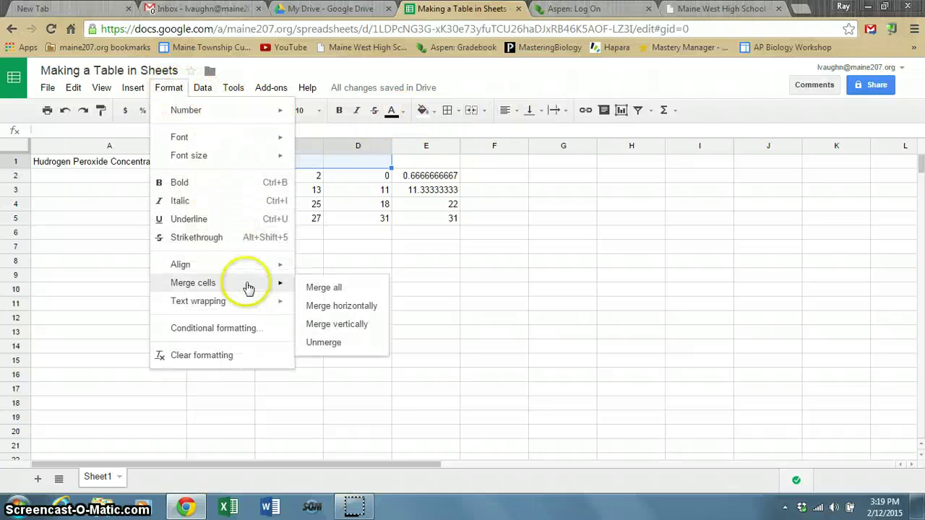
{"action": "left_click", "coordinate": [348, 315]}
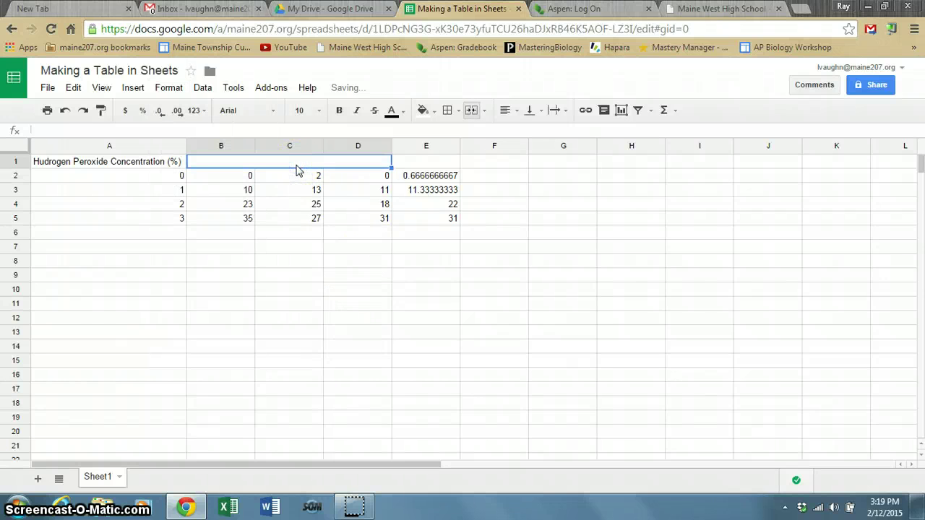
Enter the headings "Amount of Hydrogen Peroxide (mL)" in the merged cell at B1 and "Average O2" in E1.
{"action": "type", "text": "AMo"}
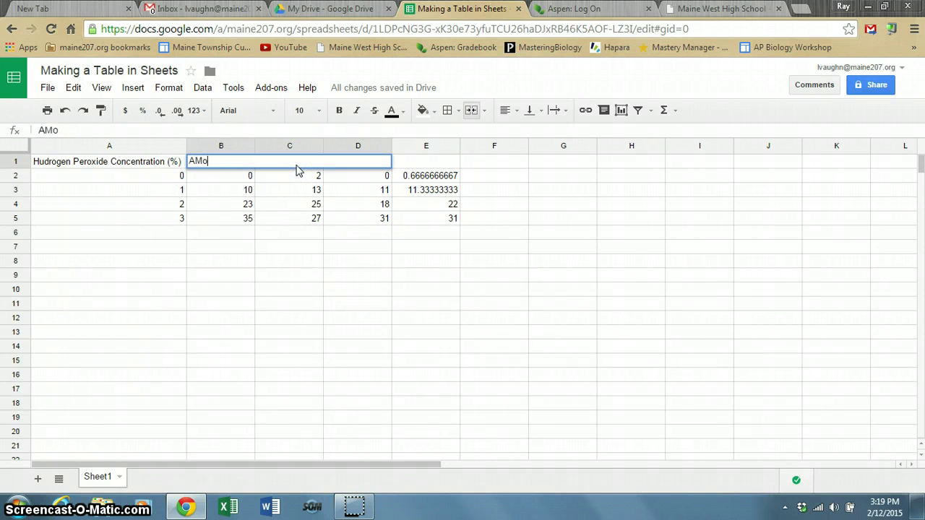
{"action": "type", "text": "mount of Hydro"}
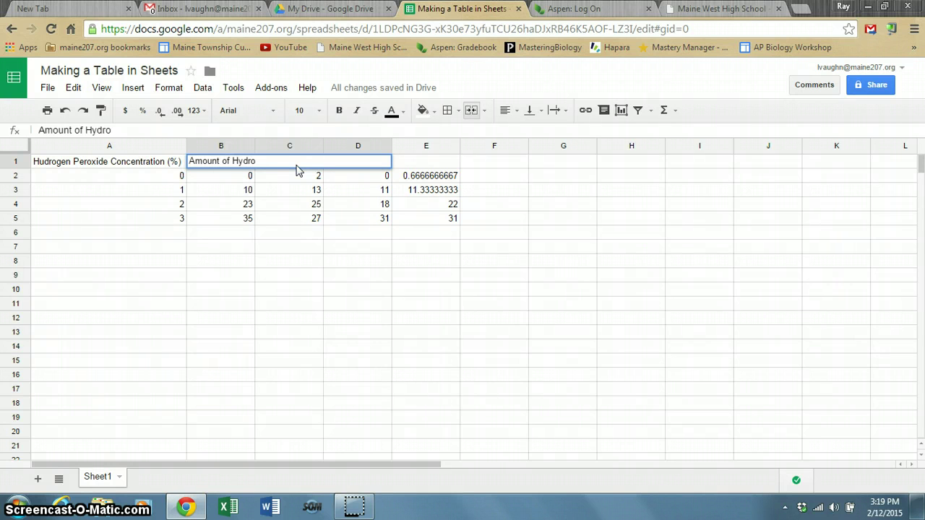
{"action": "type", "text": "xide (mL"}
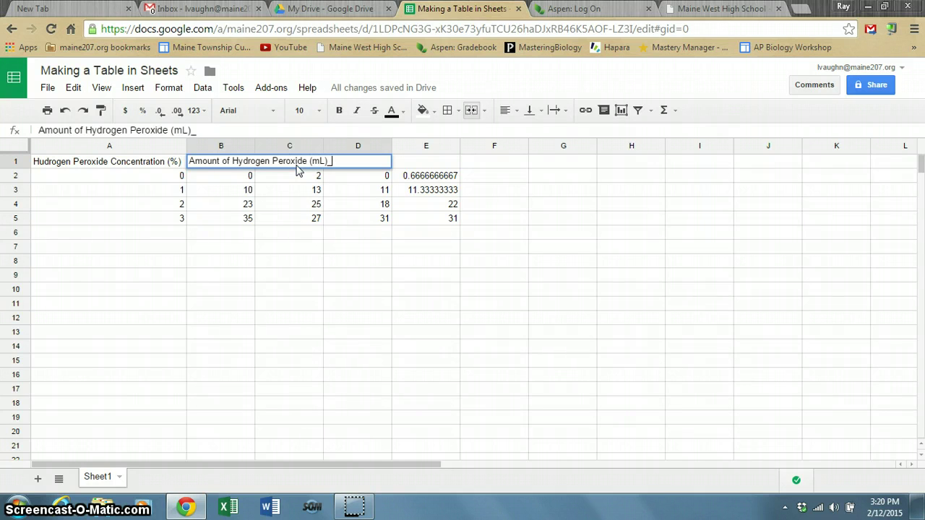
{"action": "left_click", "coordinate": [417, 164]}
{"action": "type", "text": "Average O2"}
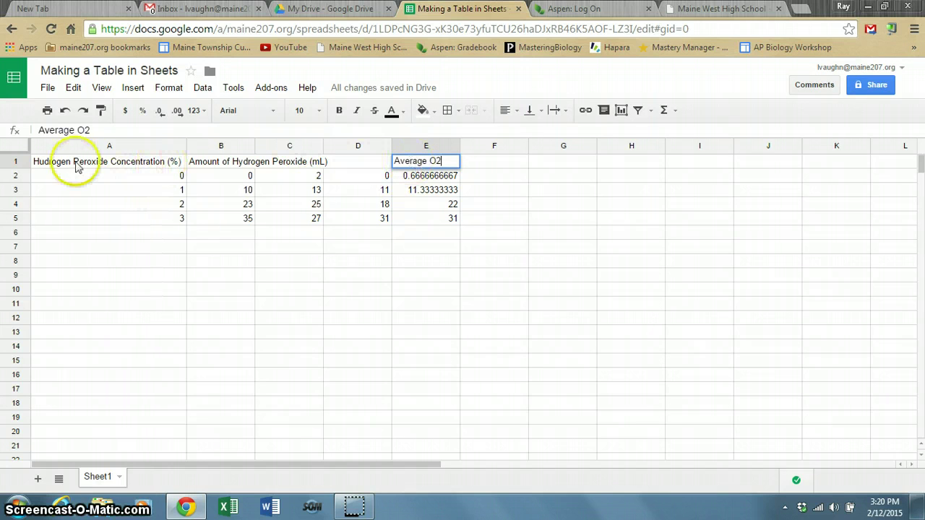
Correct the misspelled first word of the heading in A1 so it reads "Hydrogen Peroxide Concentration (%)".
{"action": "left_click", "coordinate": [34, 162]}
{"action": "left_click", "coordinate": [54, 145]}
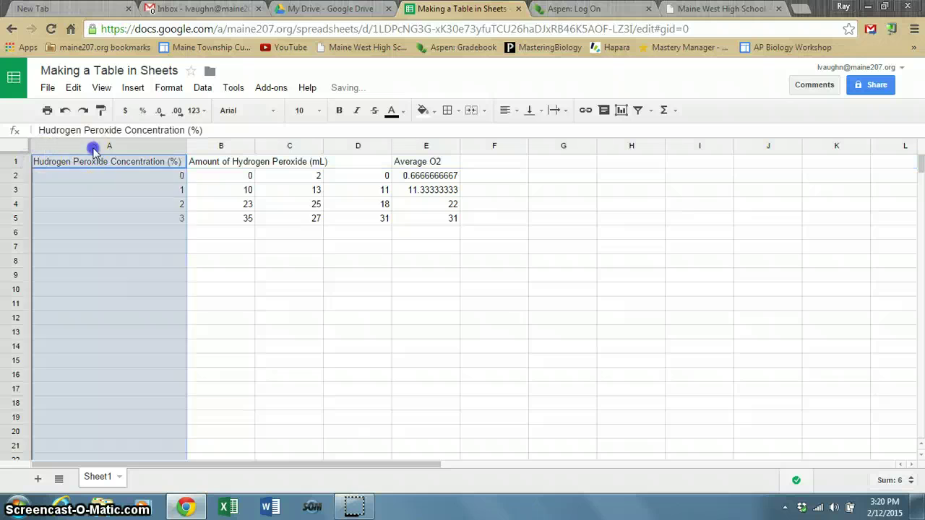
{"action": "left_click", "coordinate": [76, 177]}
{"action": "left_click", "coordinate": [48, 163]}
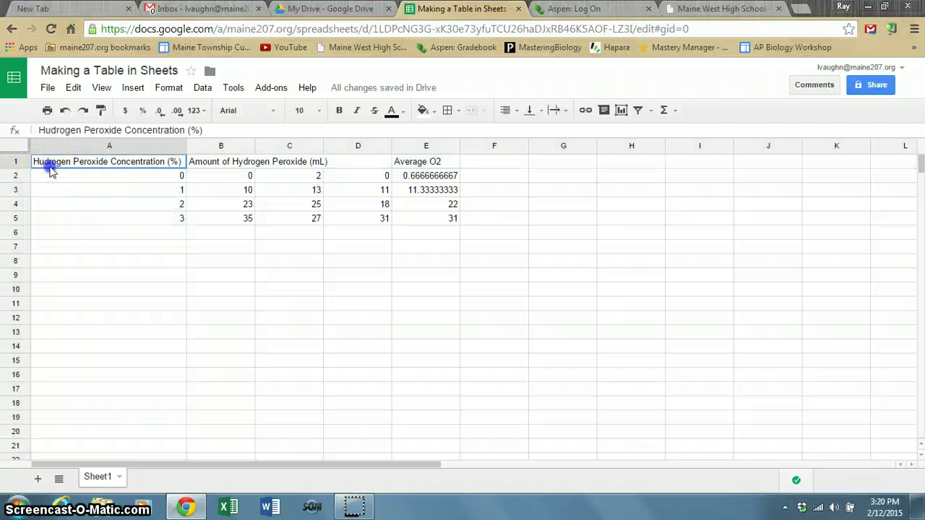
{"action": "left_click", "coordinate": [50, 132]}
{"action": "key", "text": "BackSpace"}
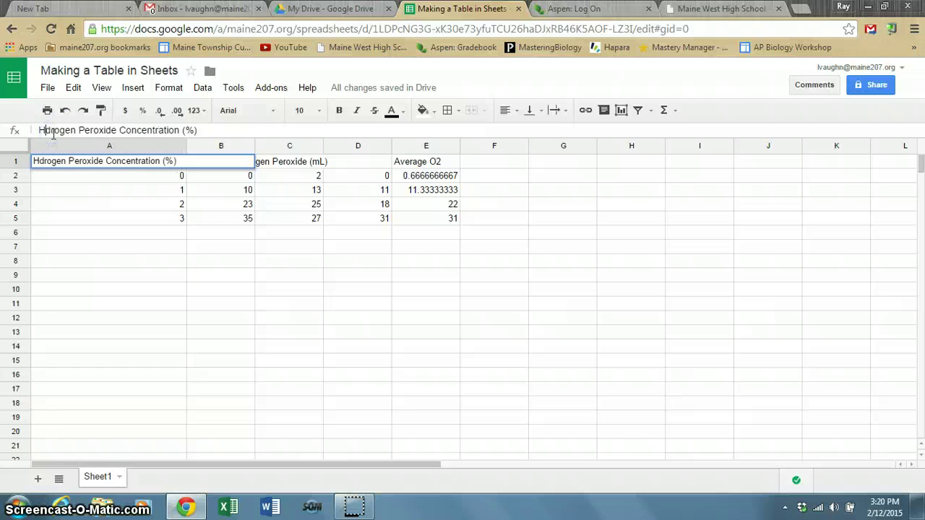
{"action": "type", "text": "y"}
Change the heading in the merged cell at B1 to "Amount of Oxygen Produced (mL)".
{"action": "left_click_drag", "start_coordinate": [45, 163], "coordinate": [359, 196]}
{"action": "left_click_drag", "start_coordinate": [216, 162], "coordinate": [328, 171]}
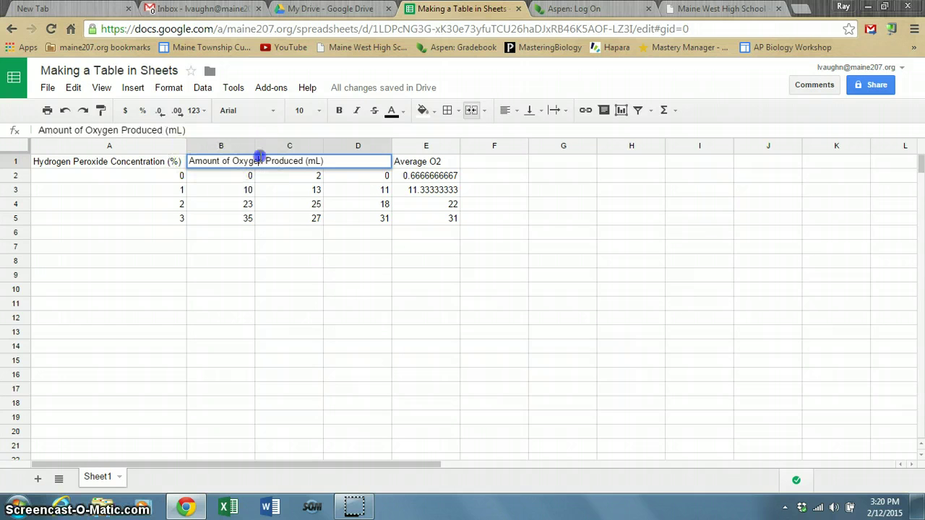
{"action": "left_click", "coordinate": [386, 179]}
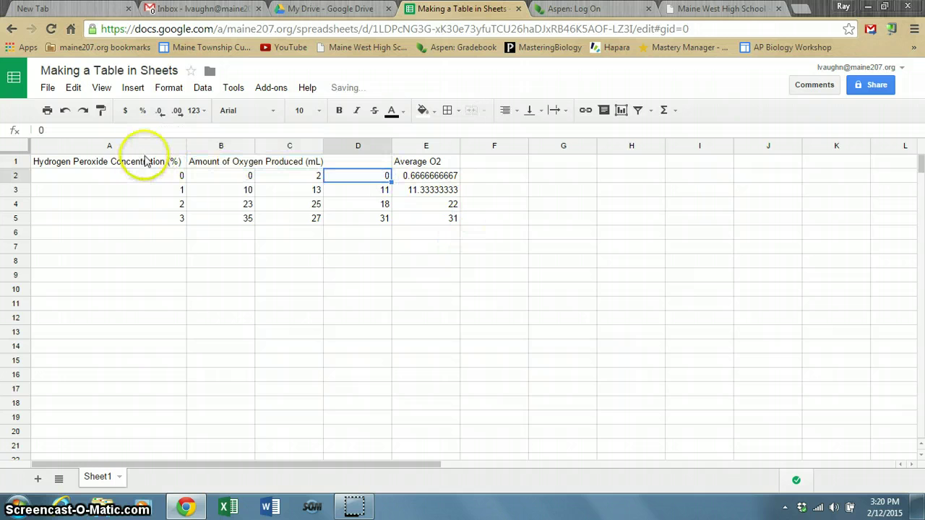
Apply all borders to the table range A1:E5.
{"action": "left_click_drag", "start_coordinate": [141, 162], "coordinate": [432, 221]}
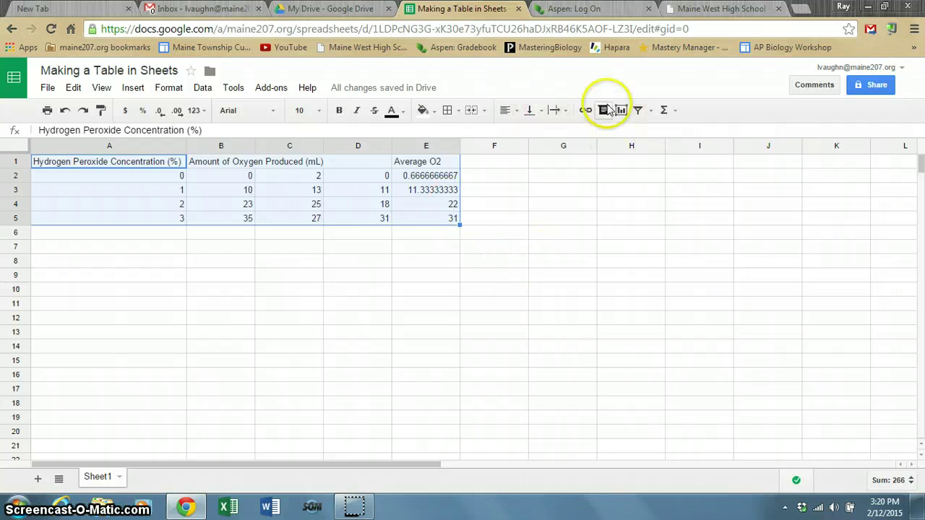
{"action": "left_click", "coordinate": [468, 110]}
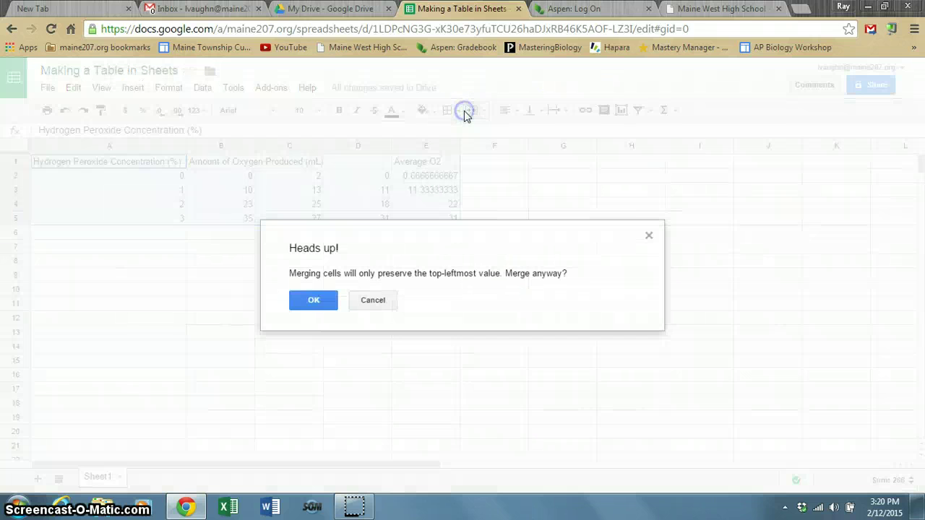
{"action": "left_click", "coordinate": [649, 236]}
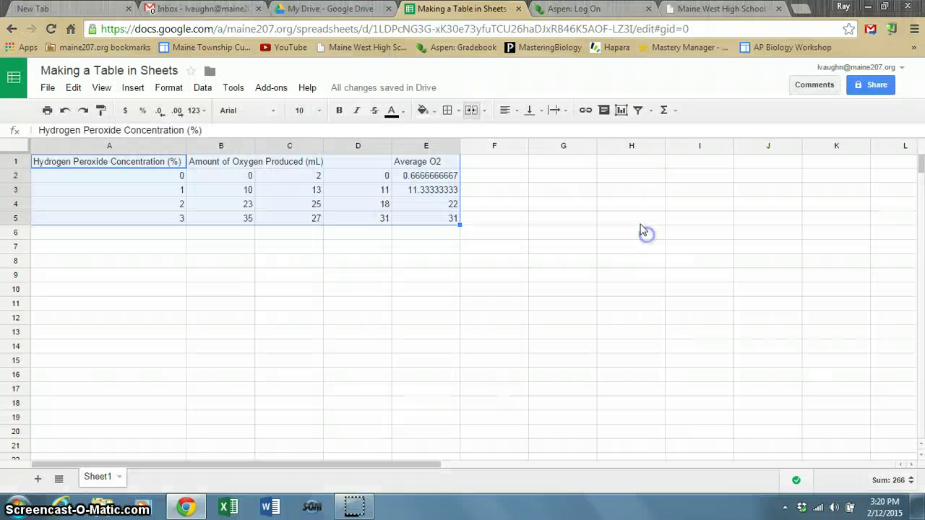
{"action": "left_click", "coordinate": [447, 110]}
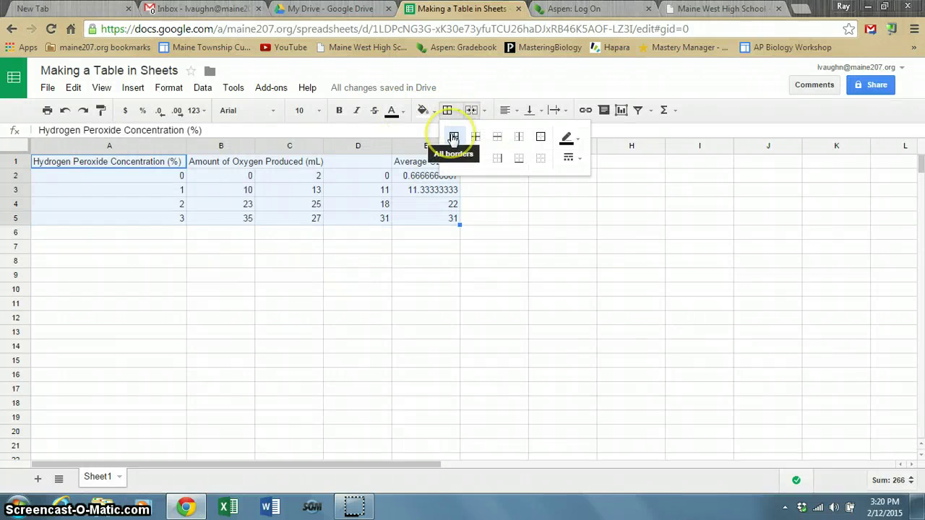
{"action": "left_click", "coordinate": [453, 137]}
{"action": "left_click", "coordinate": [496, 258]}
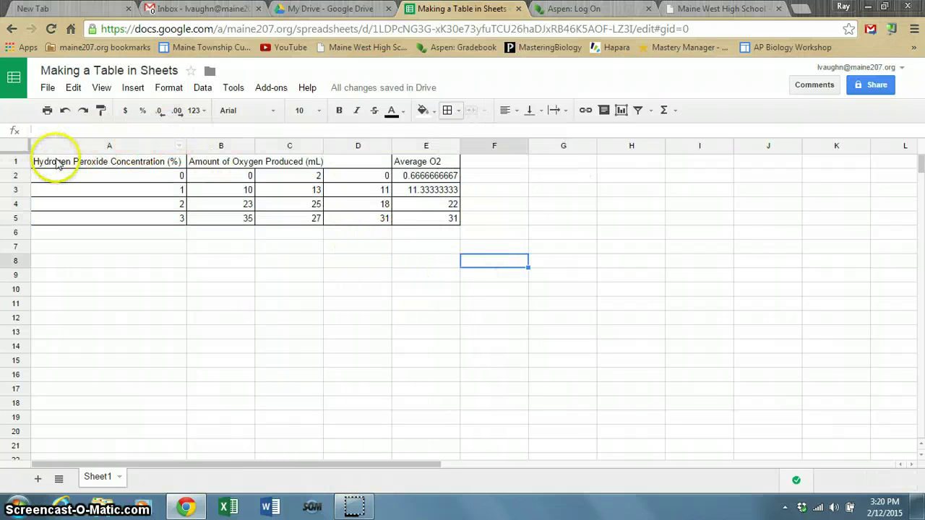
Centre the headings and values in A1:E5 horizontally.
{"action": "left_click_drag", "start_coordinate": [57, 161], "coordinate": [415, 216]}
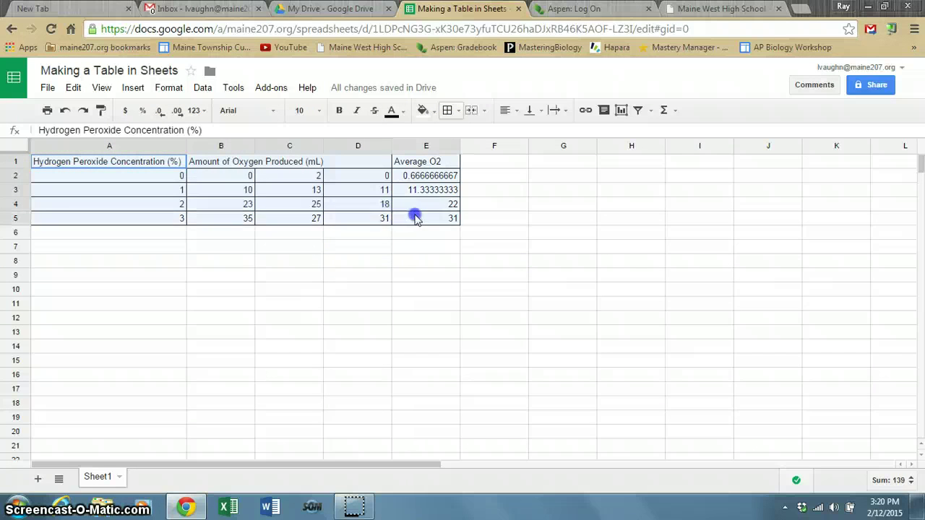
{"action": "left_click", "coordinate": [516, 112]}
{"action": "left_click", "coordinate": [527, 130]}
{"action": "left_click", "coordinate": [530, 261]}
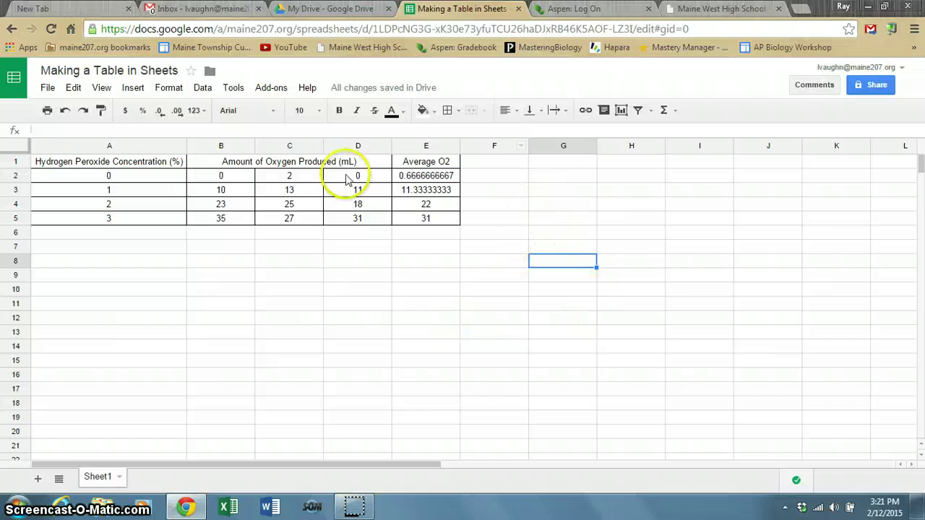
Insert a blank row above the heading row of the table.
{"action": "left_click", "coordinate": [20, 166]}
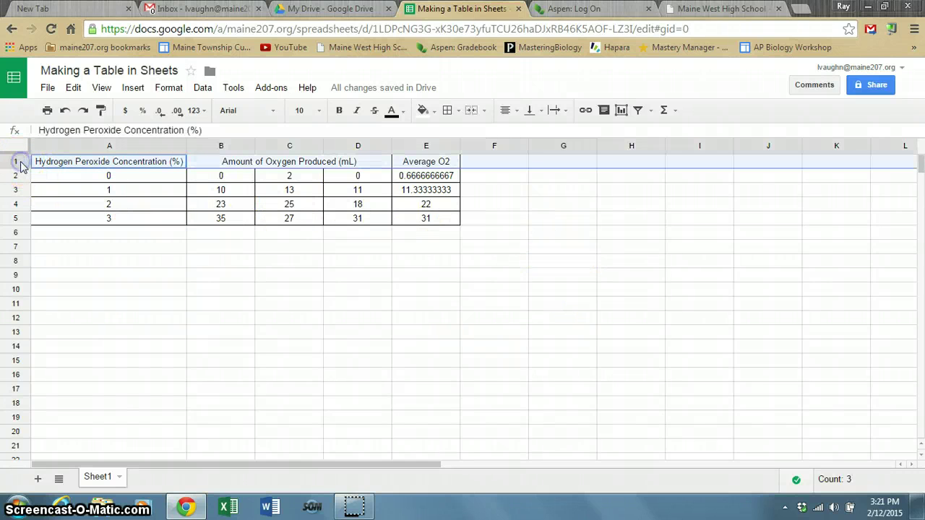
{"action": "left_click", "coordinate": [133, 89]}
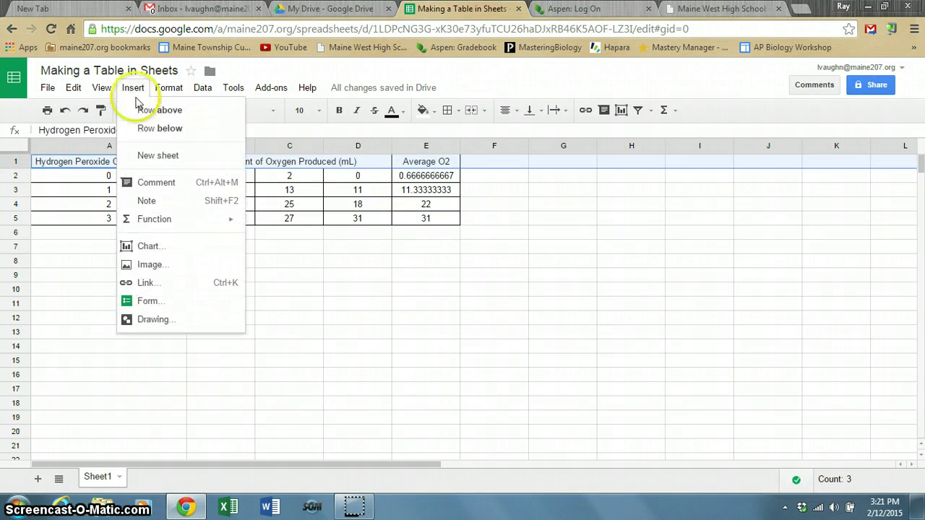
{"action": "left_click", "coordinate": [165, 111]}
Merge cells A1 through E1 horizontally in the new row above the table.
{"action": "left_click", "coordinate": [136, 165]}
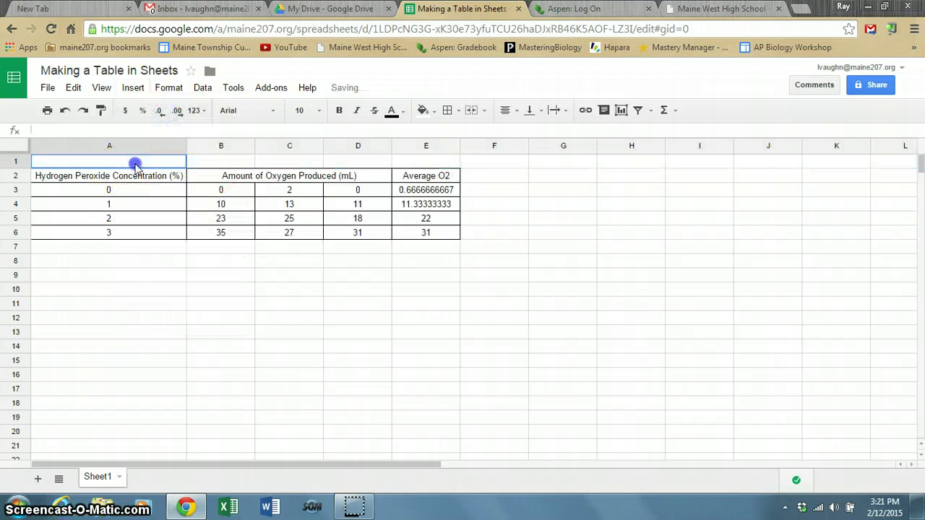
{"action": "left_click_drag", "start_coordinate": [178, 165], "coordinate": [416, 162]}
{"action": "left_click", "coordinate": [168, 88]}
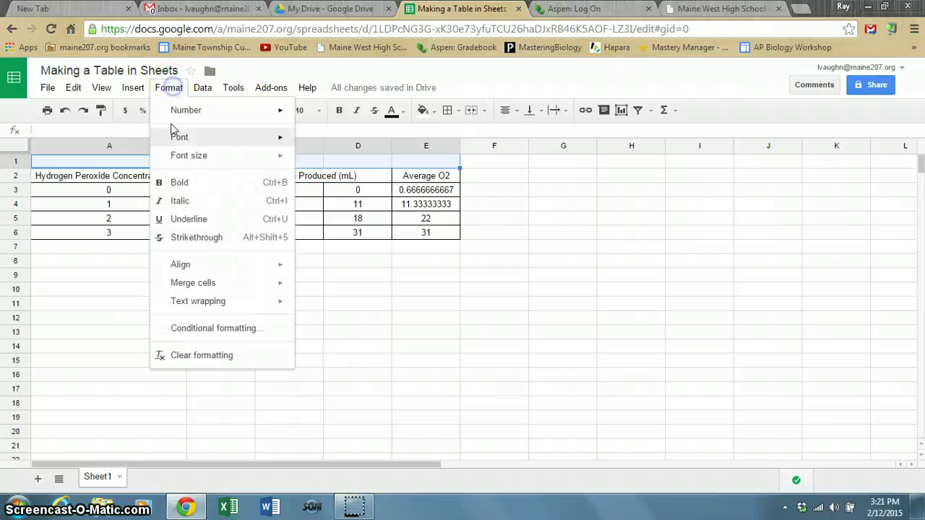
{"action": "mouse_move", "coordinate": [219, 286]}
{"action": "left_click", "coordinate": [351, 305]}
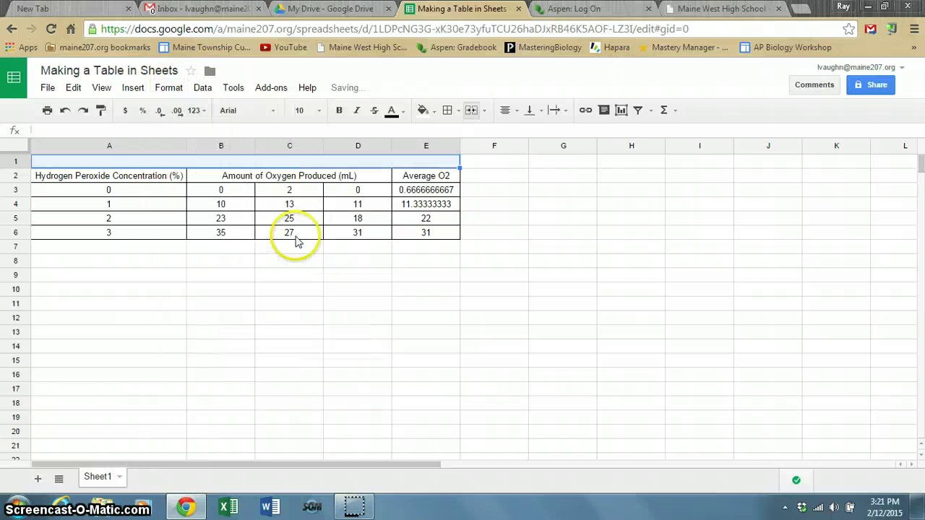
Enter the title "Table 1. The effect of hydrogen peroxide concentraion on amount of oxygen produced." in the merged row above the table.
{"action": "left_click", "coordinate": [121, 164]}
{"action": "type", "text": "Table 1"}
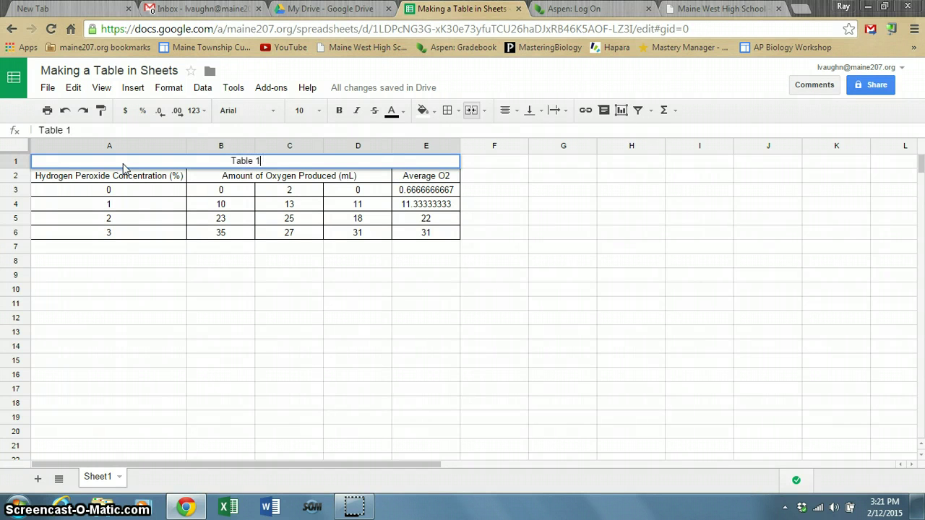
{"action": "type", "text": ". The effect of"}
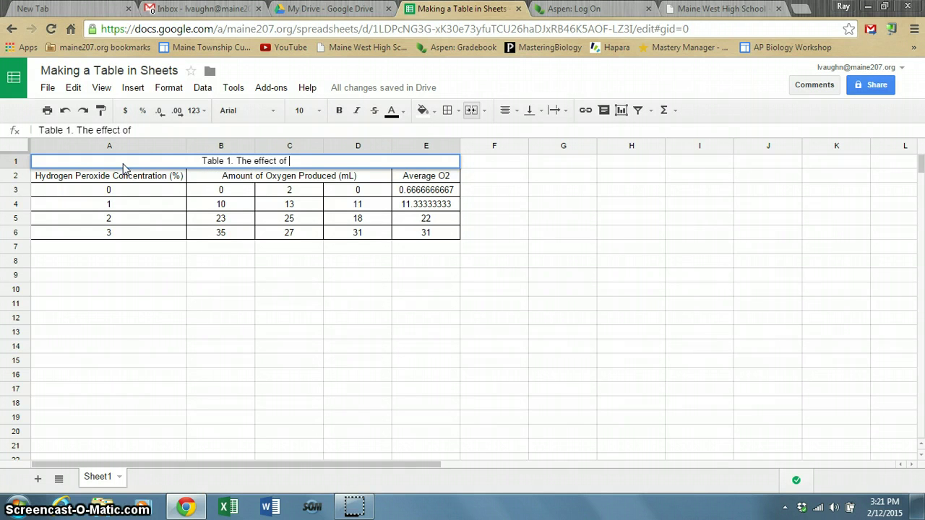
{"action": "type", "text": "per"}
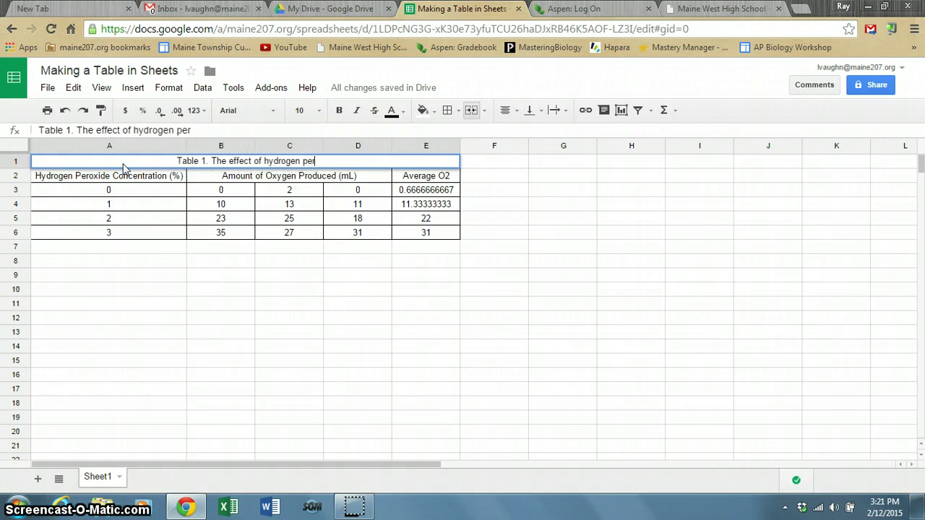
{"action": "type", "text": "odid"}
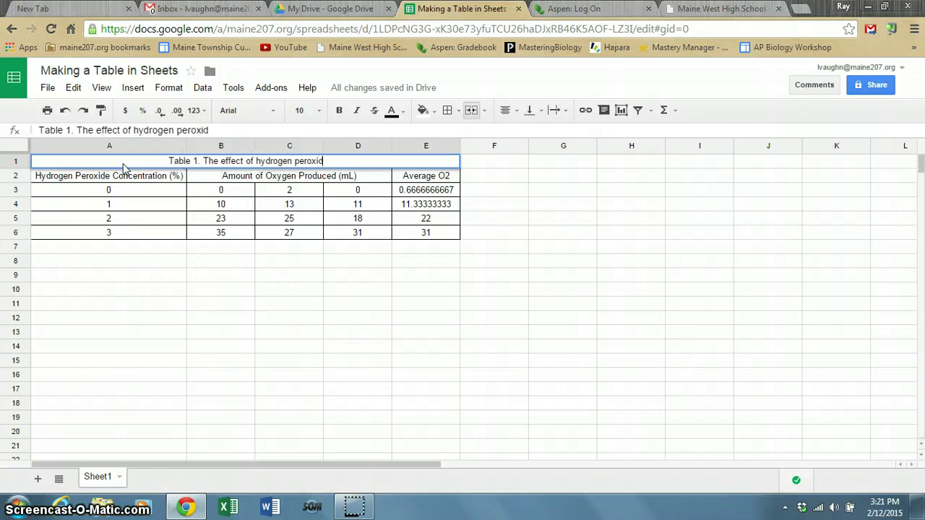
{"action": "type", "text": "e concentraion"}
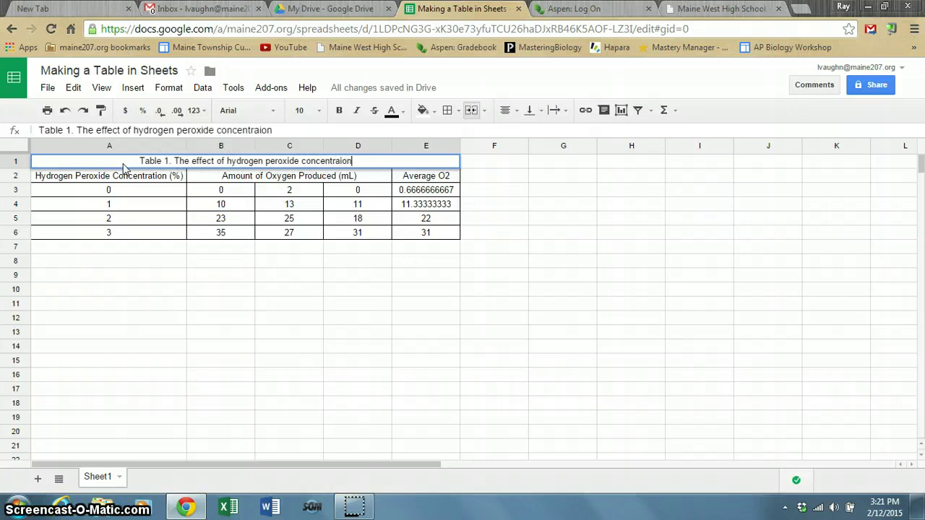
{"action": "type", "text": " on ox"}
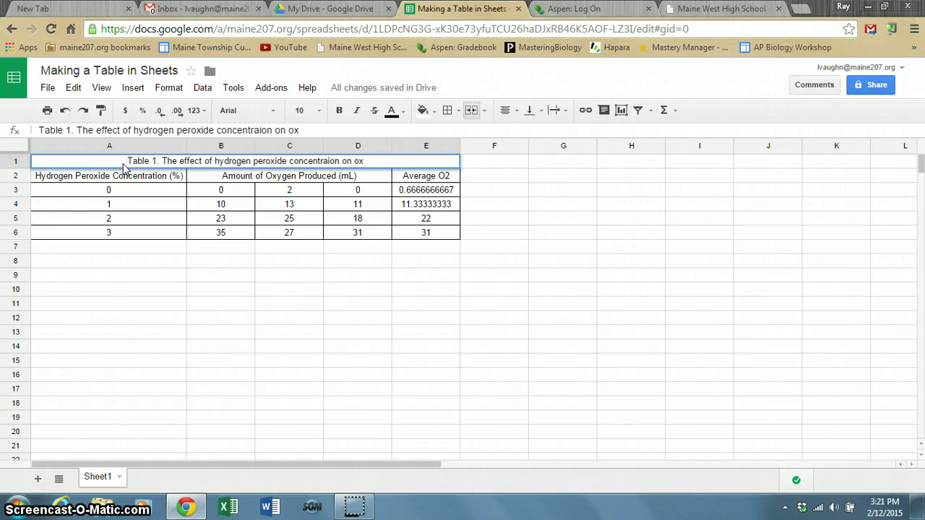
{"action": "key", "text": "BackSpace"}
{"action": "key", "text": "BackSpace"}
{"action": "type", "text": "amount of "}
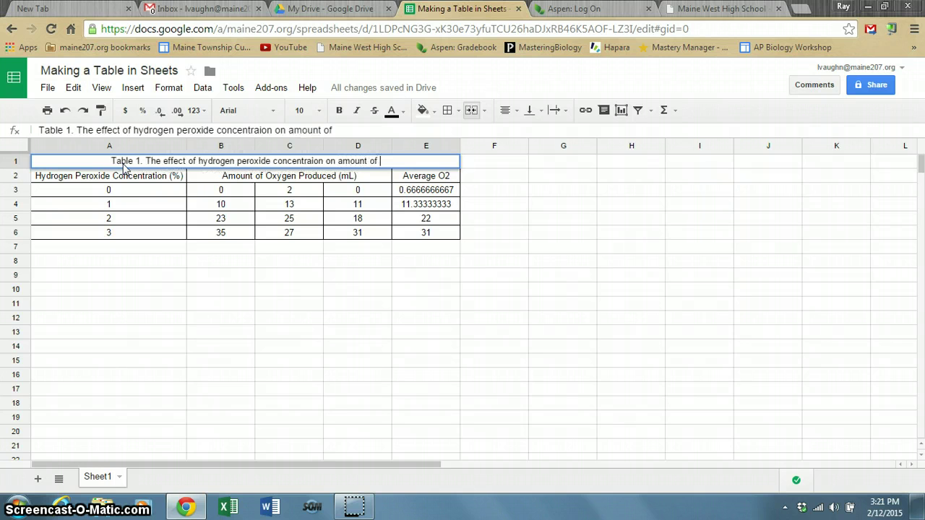
{"action": "type", "text": "o"}
{"action": "type", "text": "xy"}
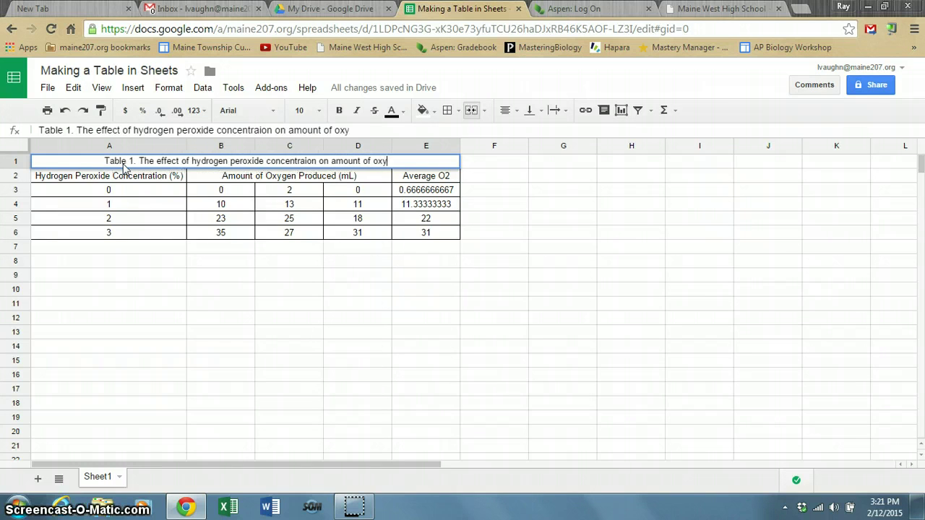
{"action": "type", "text": "gen produced."}
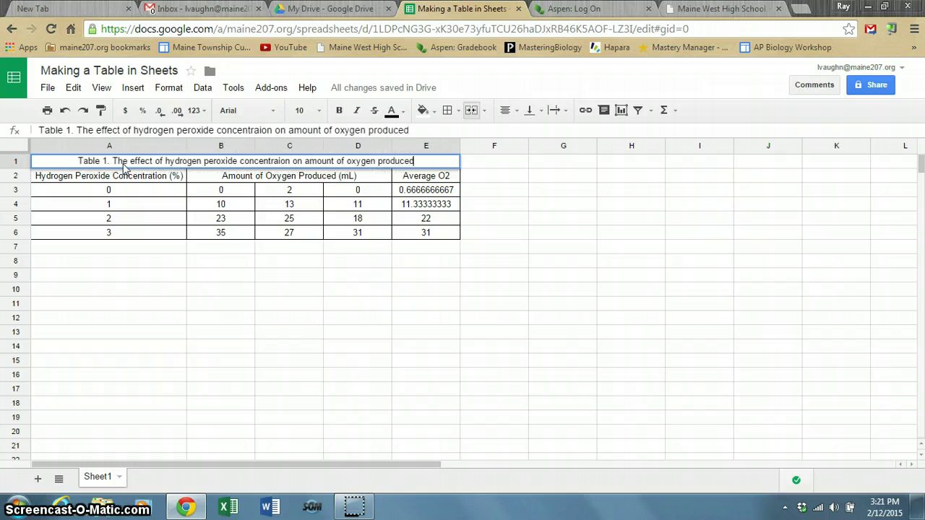
{"action": "left_click", "coordinate": [408, 219]}
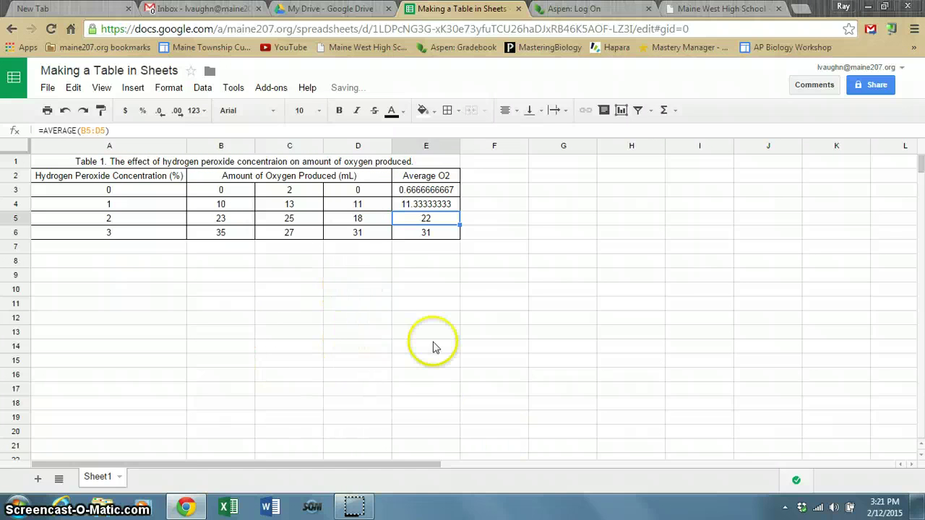
{"action": "left_click", "coordinate": [453, 306]}
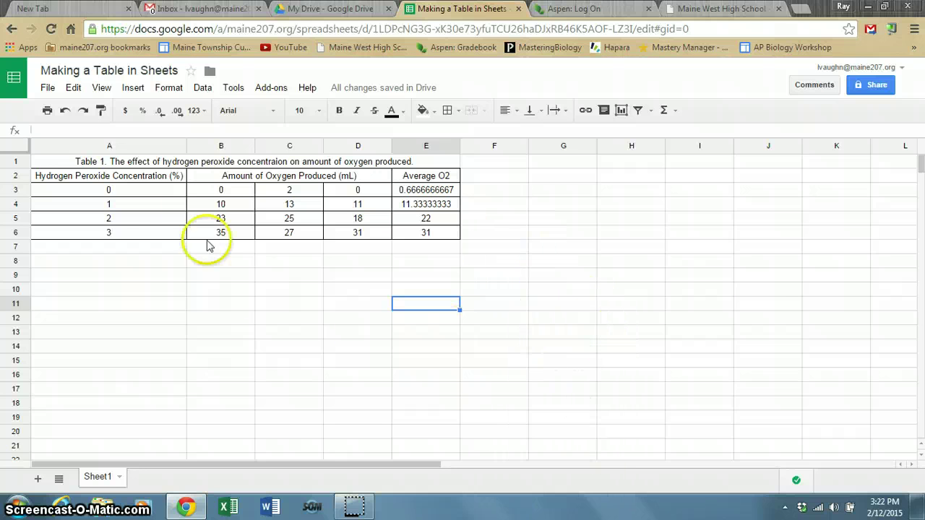
Copy the titled table A1:E6, switch to Google Drive and create a new blank Google Docs document.
{"action": "left_click_drag", "start_coordinate": [76, 160], "coordinate": [350, 241]}
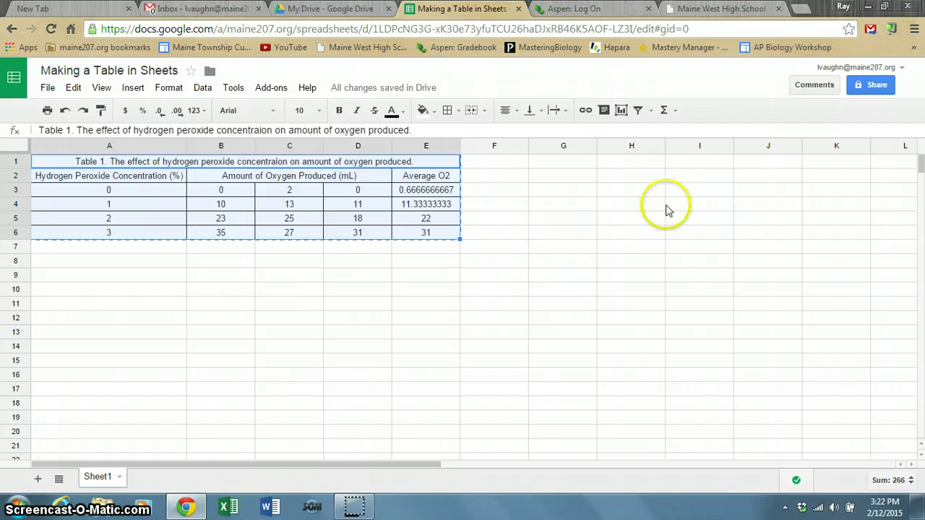
{"action": "left_click", "coordinate": [332, 9]}
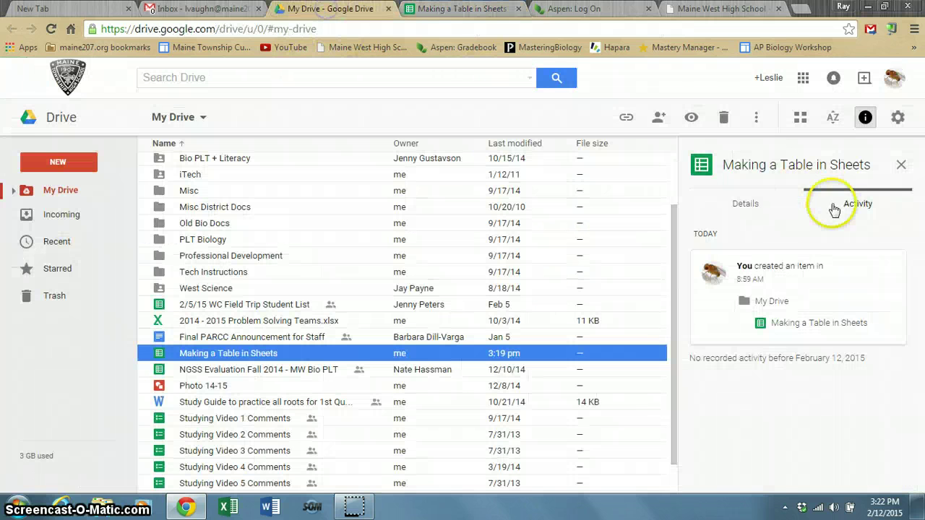
{"action": "left_click", "coordinate": [45, 181]}
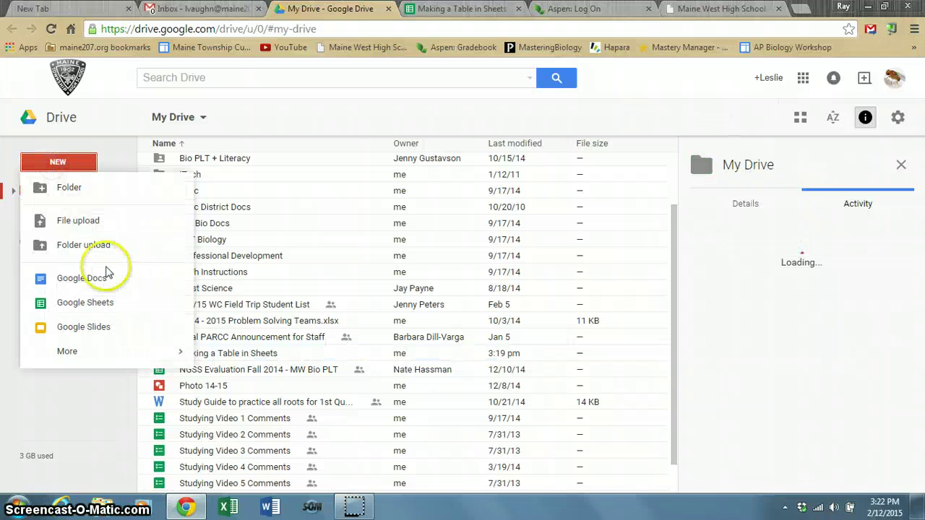
{"action": "left_click", "coordinate": [82, 164]}
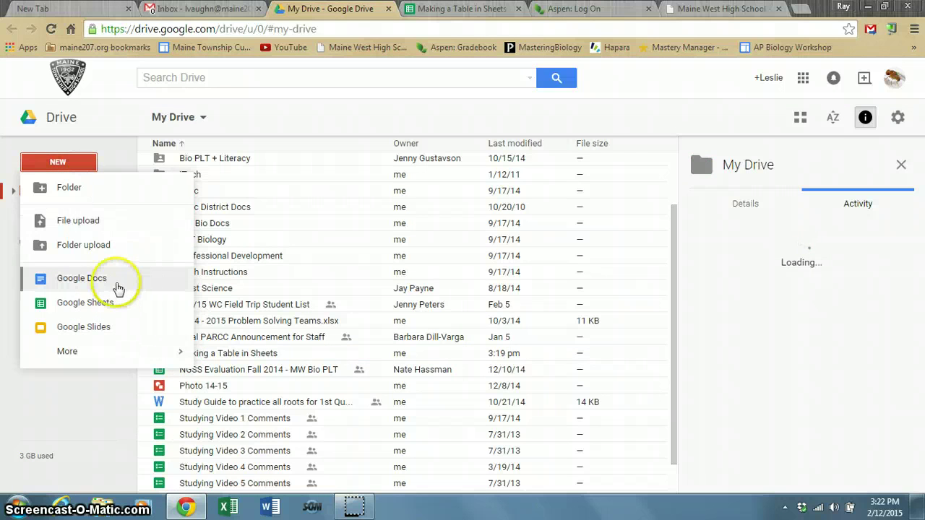
{"action": "left_click", "coordinate": [118, 285]}
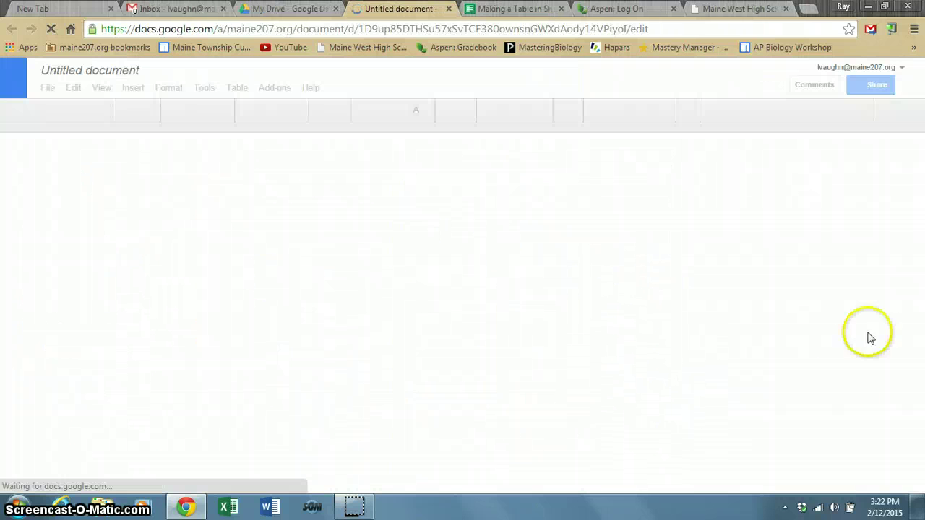
Add several blank lines in the new document and paste the copied table below them.
{"action": "left_click", "coordinate": [233, 195]}
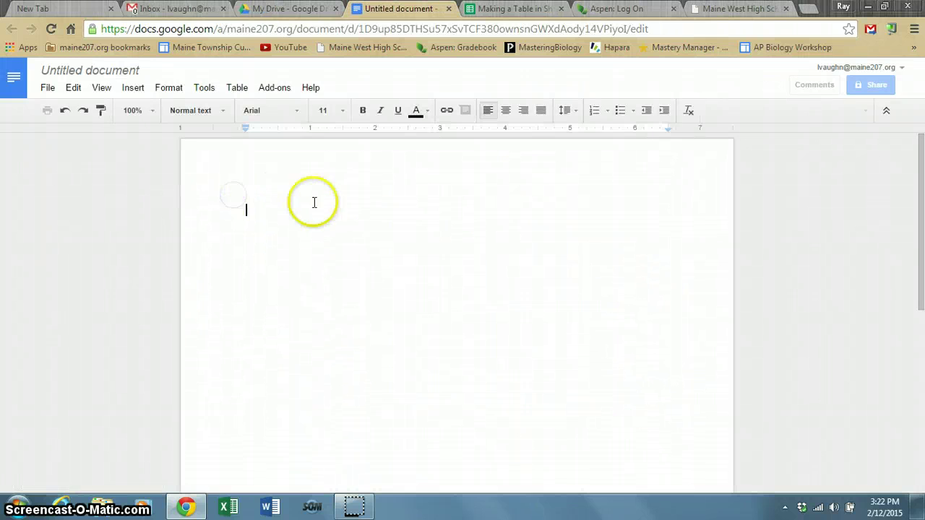
{"action": "key", "text": "Return"}
{"action": "key", "text": "Return"}
{"action": "key", "text": "Return"}
{"action": "key", "text": "Return"}
{"action": "key", "text": "Return"}
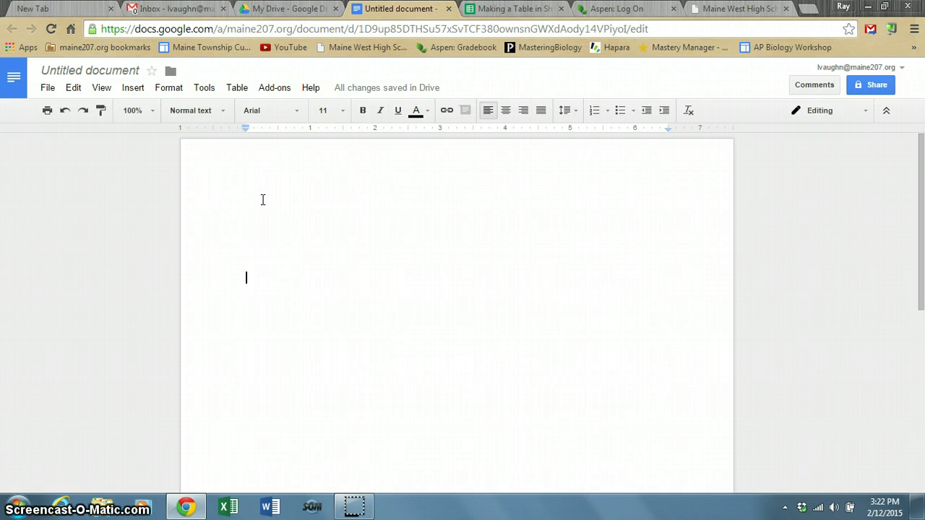
{"action": "key", "text": "ctrl+v"}
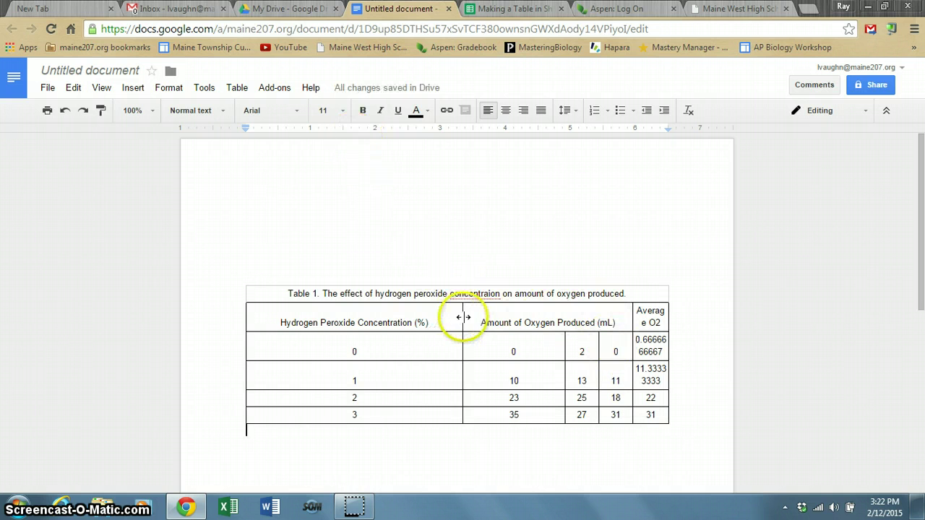
Narrow the concentration column, widen the Average O2 column and even out the three oxygen trial columns of the pasted table.
{"action": "left_click_drag", "start_coordinate": [461, 318], "coordinate": [434, 318]}
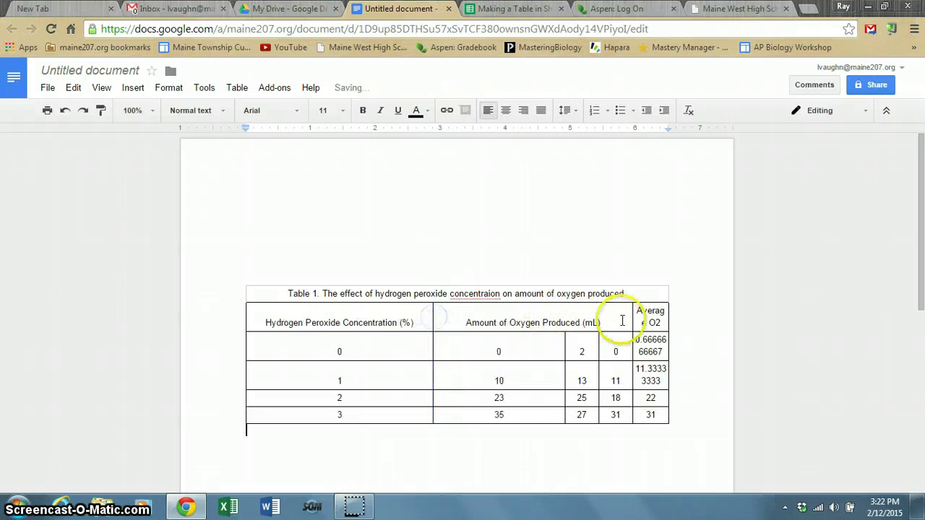
{"action": "left_click_drag", "start_coordinate": [633, 318], "coordinate": [631, 318]}
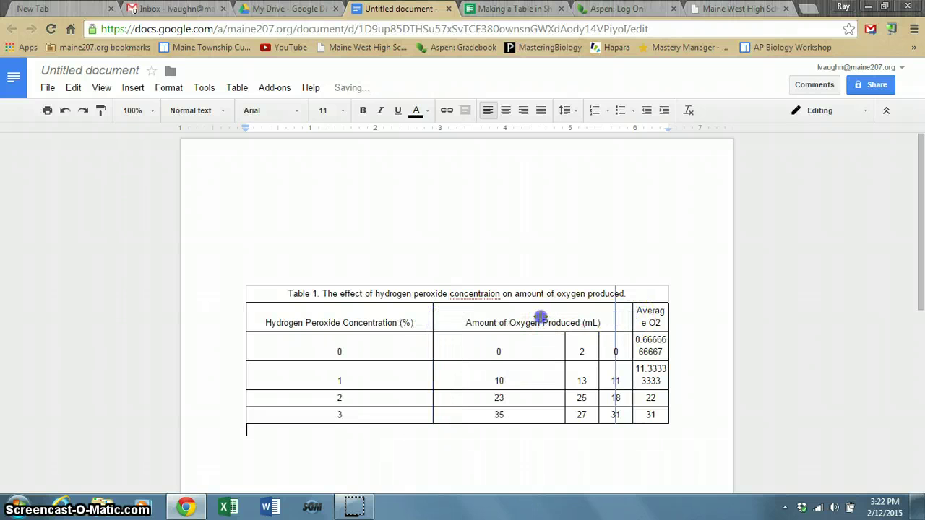
{"action": "left_click_drag", "start_coordinate": [541, 317], "coordinate": [510, 336]}
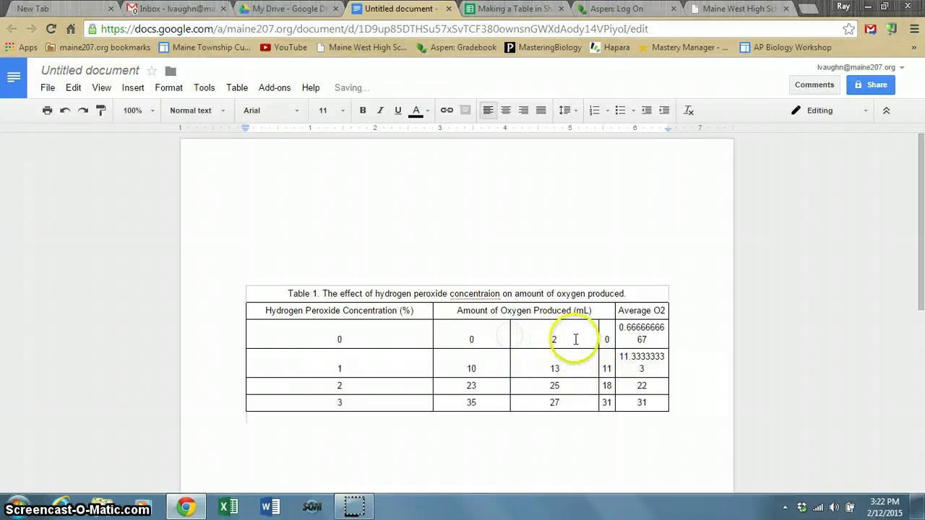
{"action": "left_click_drag", "start_coordinate": [599, 337], "coordinate": [562, 338]}
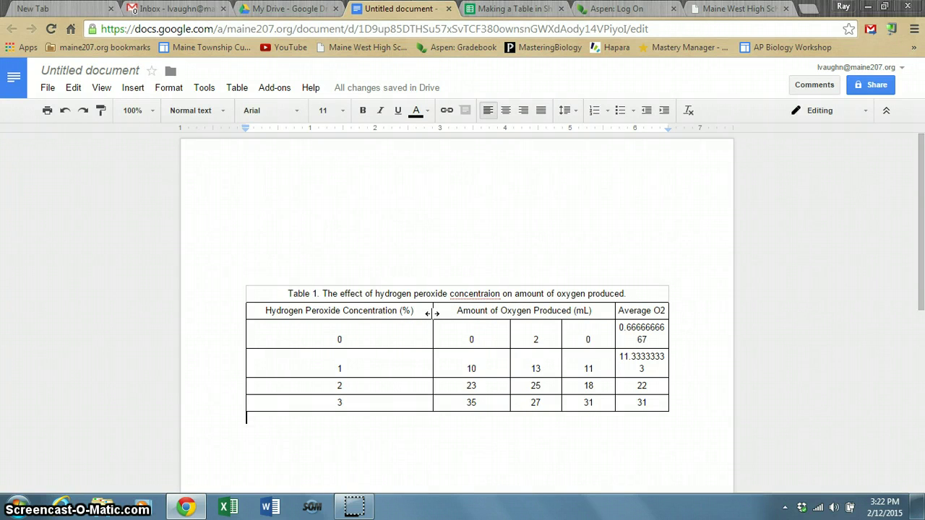
Shorten the long Average O2 values for concentrations 0 and 1 to 0.66 and 11.33.
{"action": "left_click", "coordinate": [654, 339]}
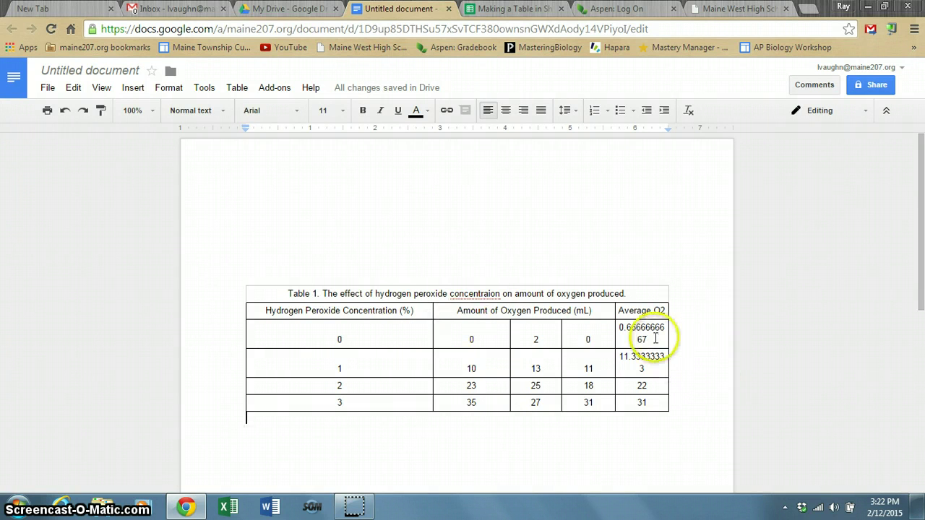
{"action": "key", "text": "BackSpace"}
{"action": "key", "text": "BackSpace"}
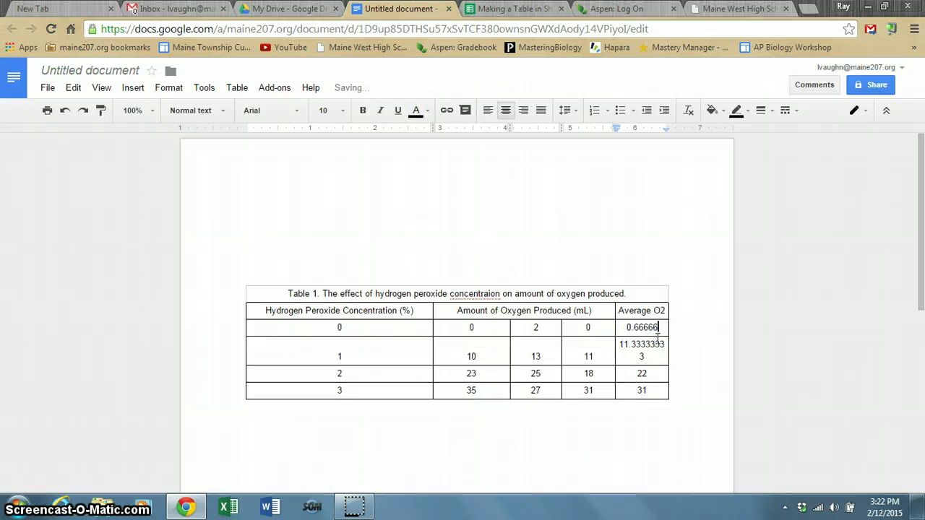
{"action": "left_click", "coordinate": [656, 361]}
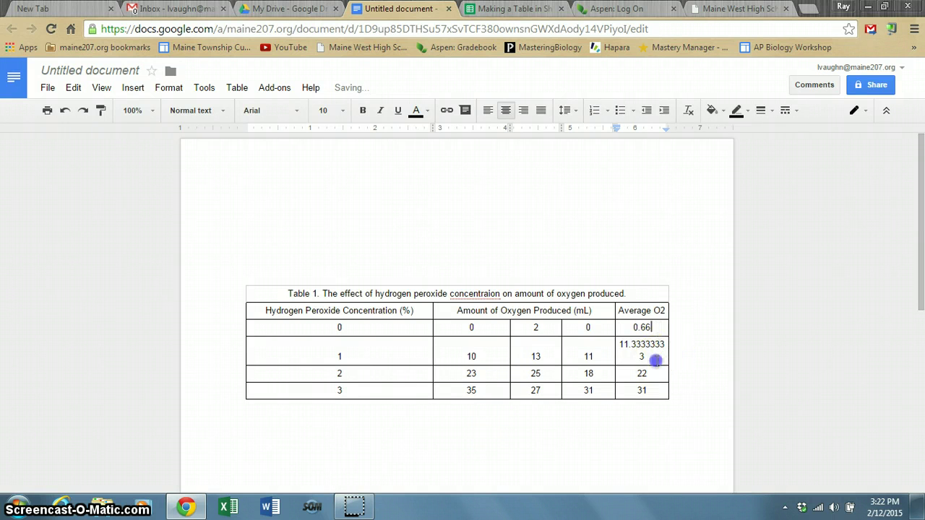
{"action": "key", "text": "BackSpace"}
{"action": "key", "text": "BackSpace"}
{"action": "key", "text": "BackSpace"}
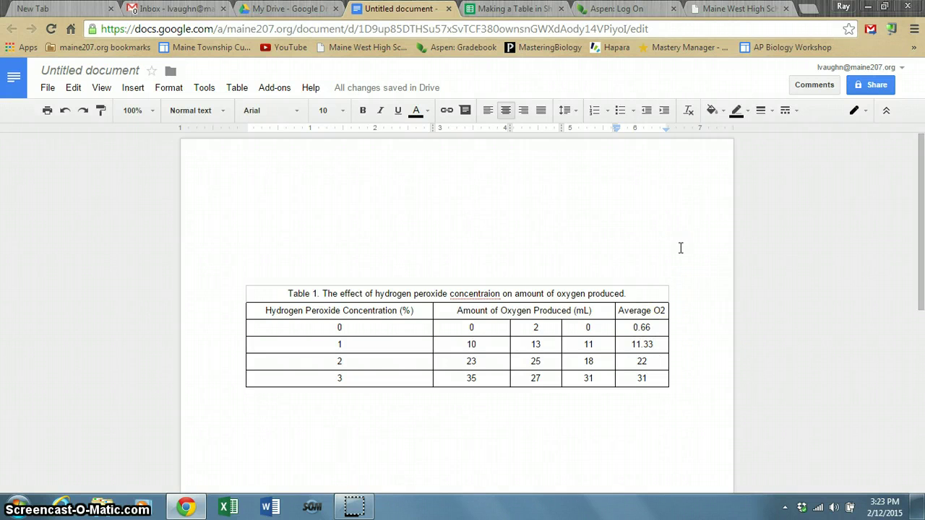
Rename the document as Enzyme Data Table.
{"action": "left_click", "coordinate": [491, 294]}
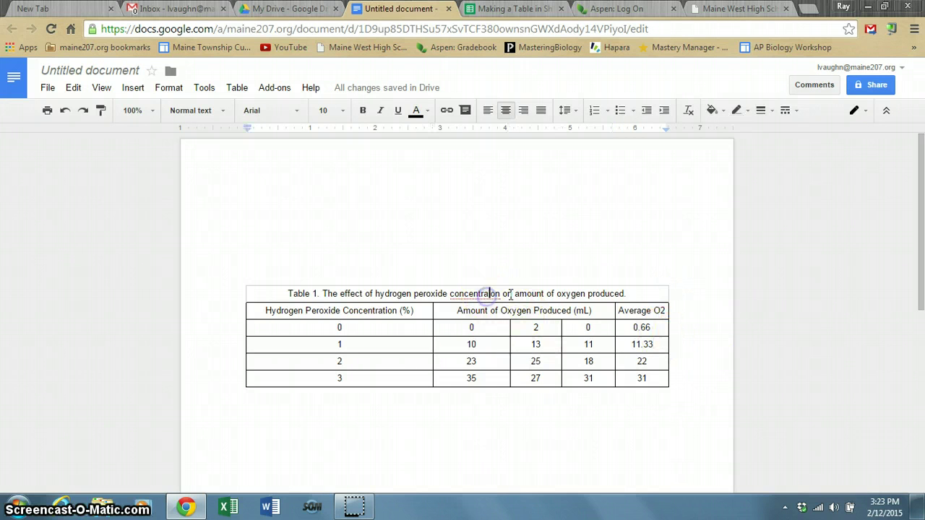
{"action": "left_click", "coordinate": [131, 75]}
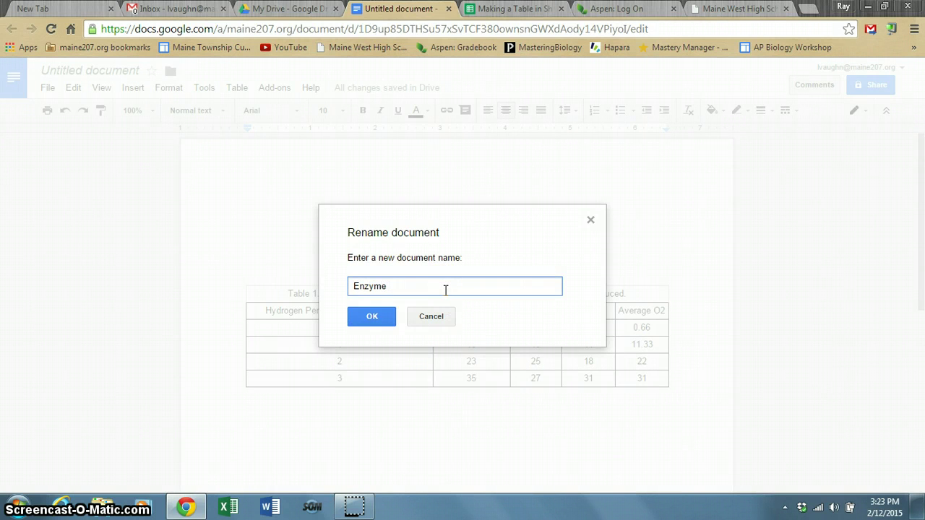
{"action": "type", "text": "Enzyme Tableable"}
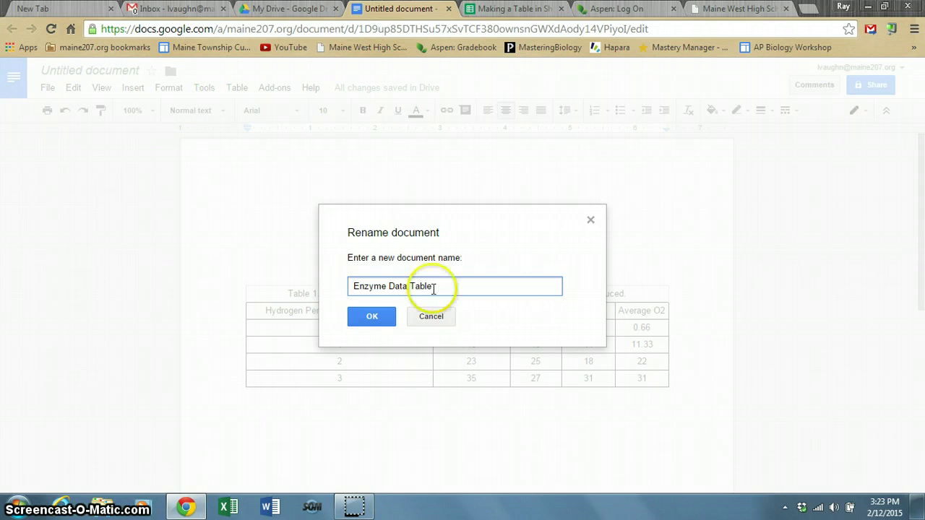
{"action": "left_click", "coordinate": [366, 317]}
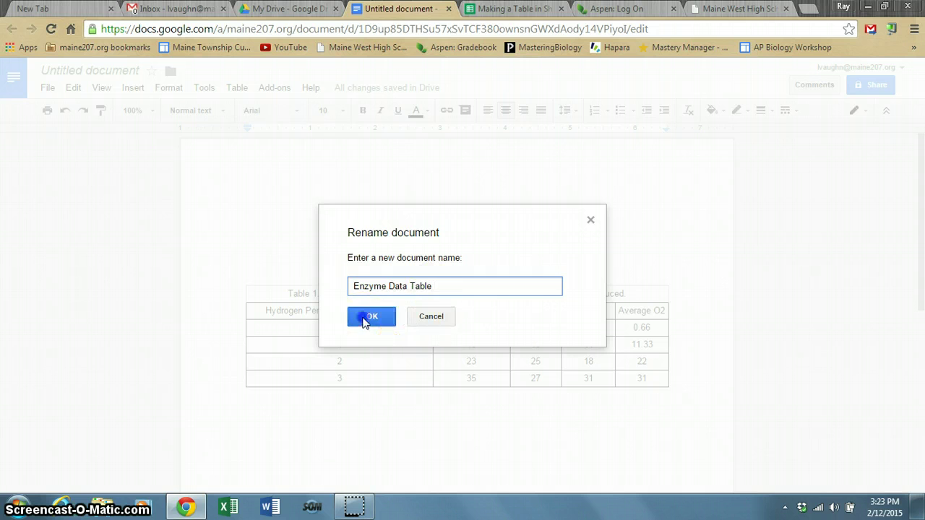